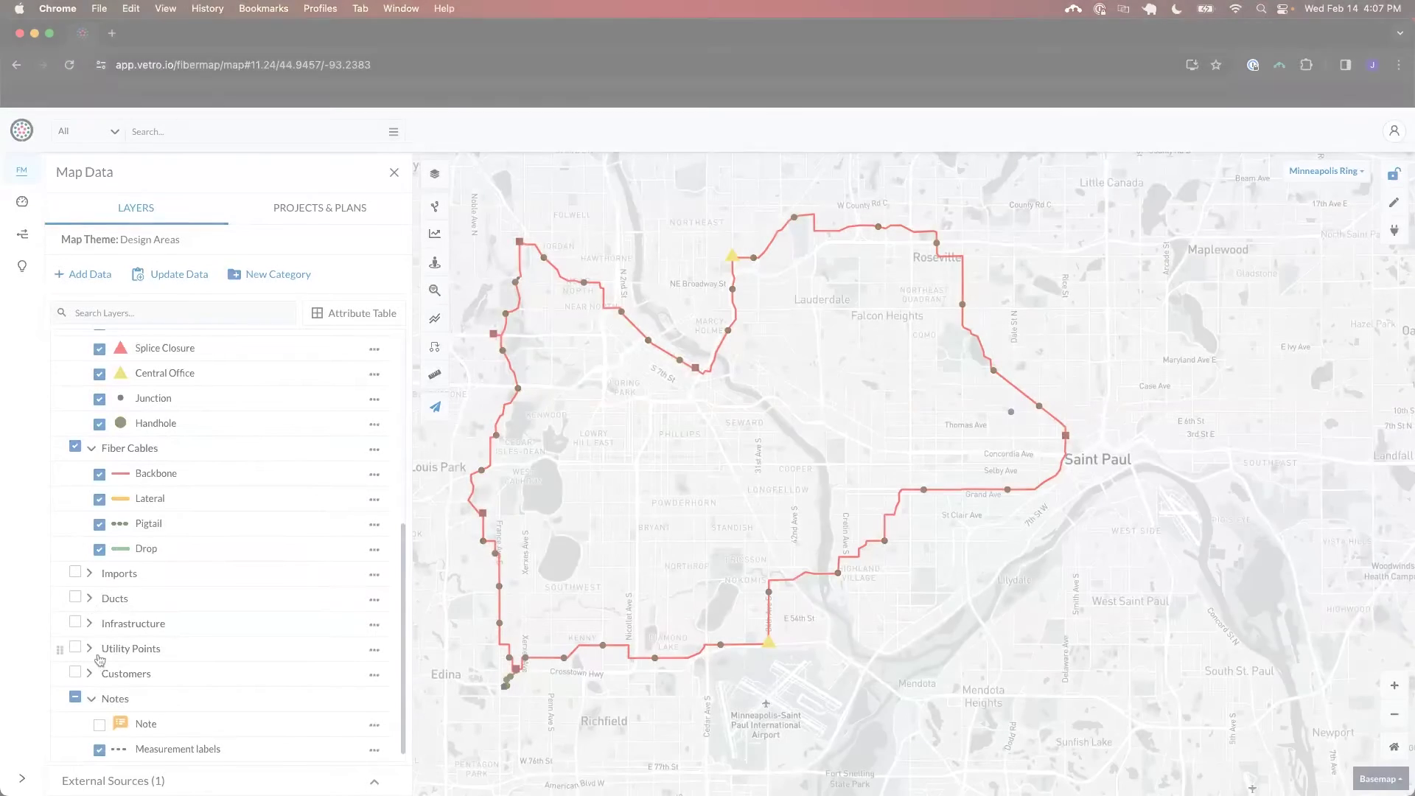
Expand the Ducts layer group to reveal the Duct, Microduct Bundle and Microduct layers, then recentre the map
click(171, 601)
scroll(156, 586, down, 2)
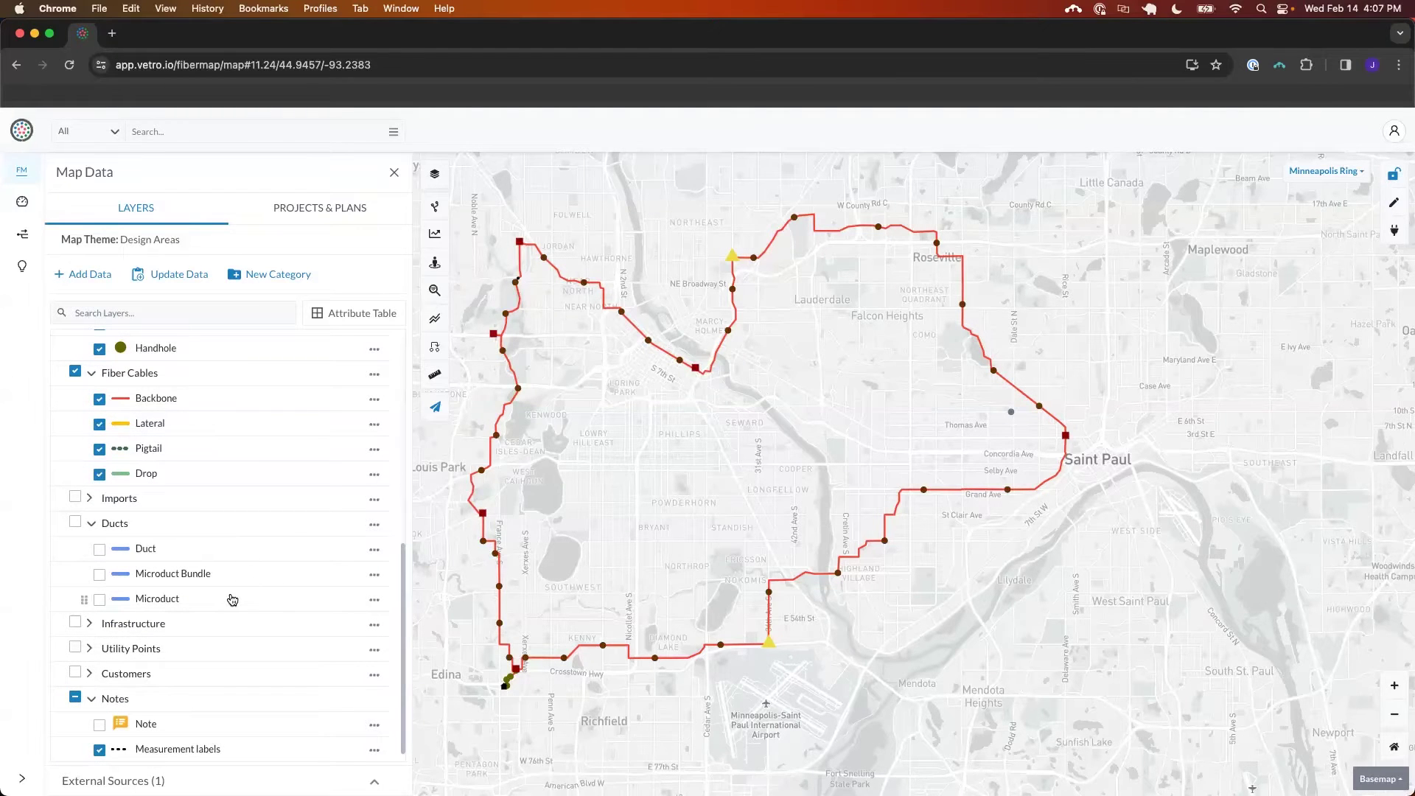
drag(848, 586, 826, 600)
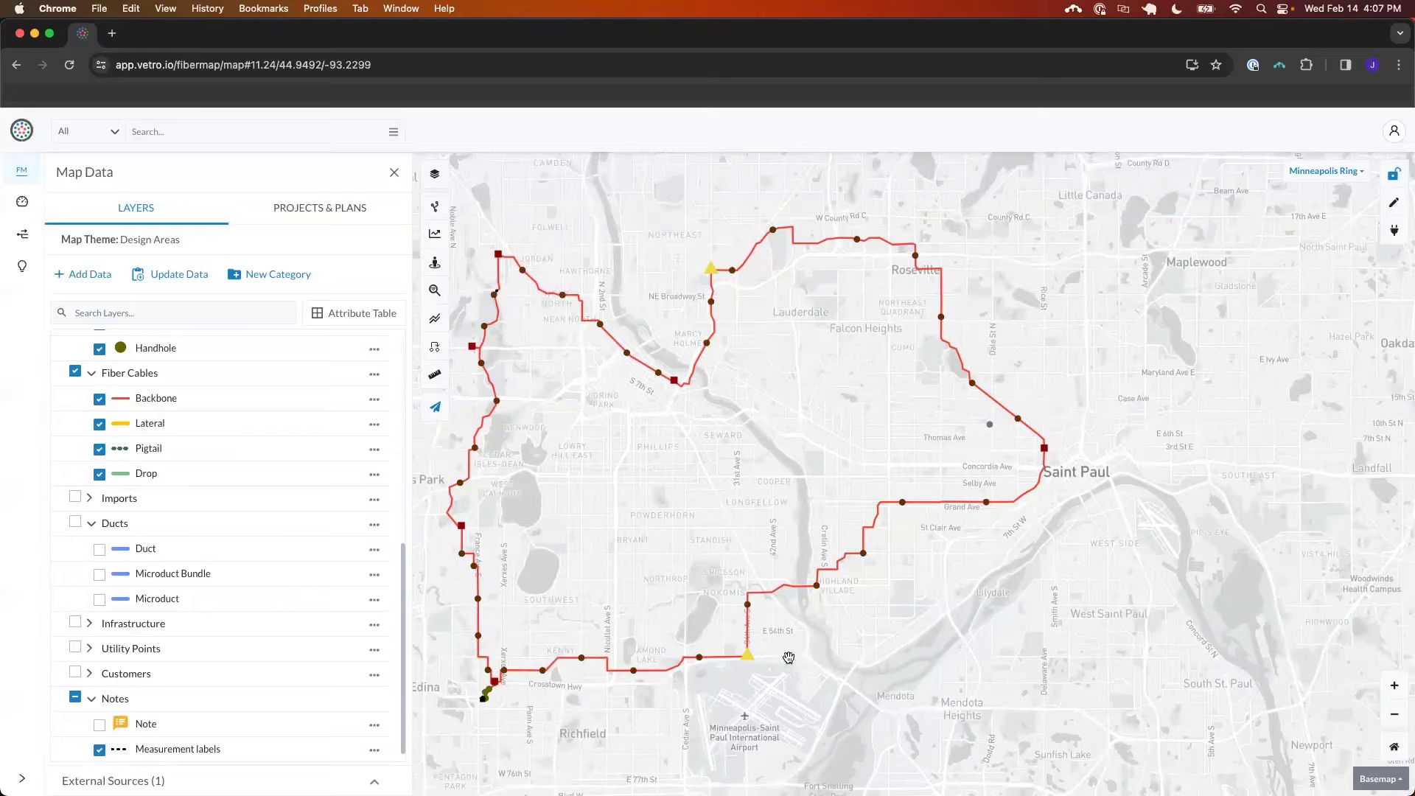
Turn on editing and bring the Minneapolis–Saint Paul stretch into view
click(1392, 205)
scroll(799, 447, up, 2)
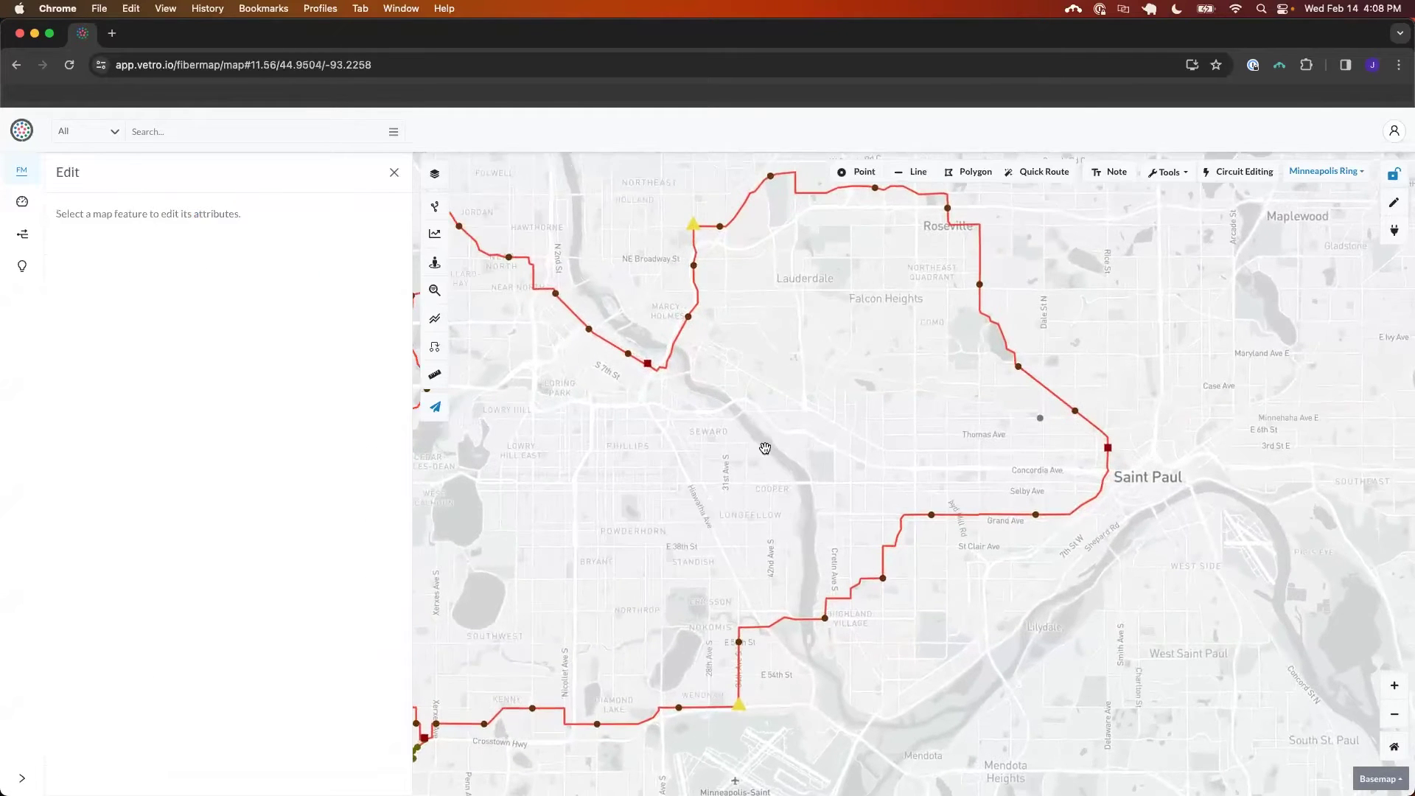
drag(761, 445, 752, 414)
Start a new line on the Microduct Bundle layer with a count of 2, using Quick Route
click(912, 172)
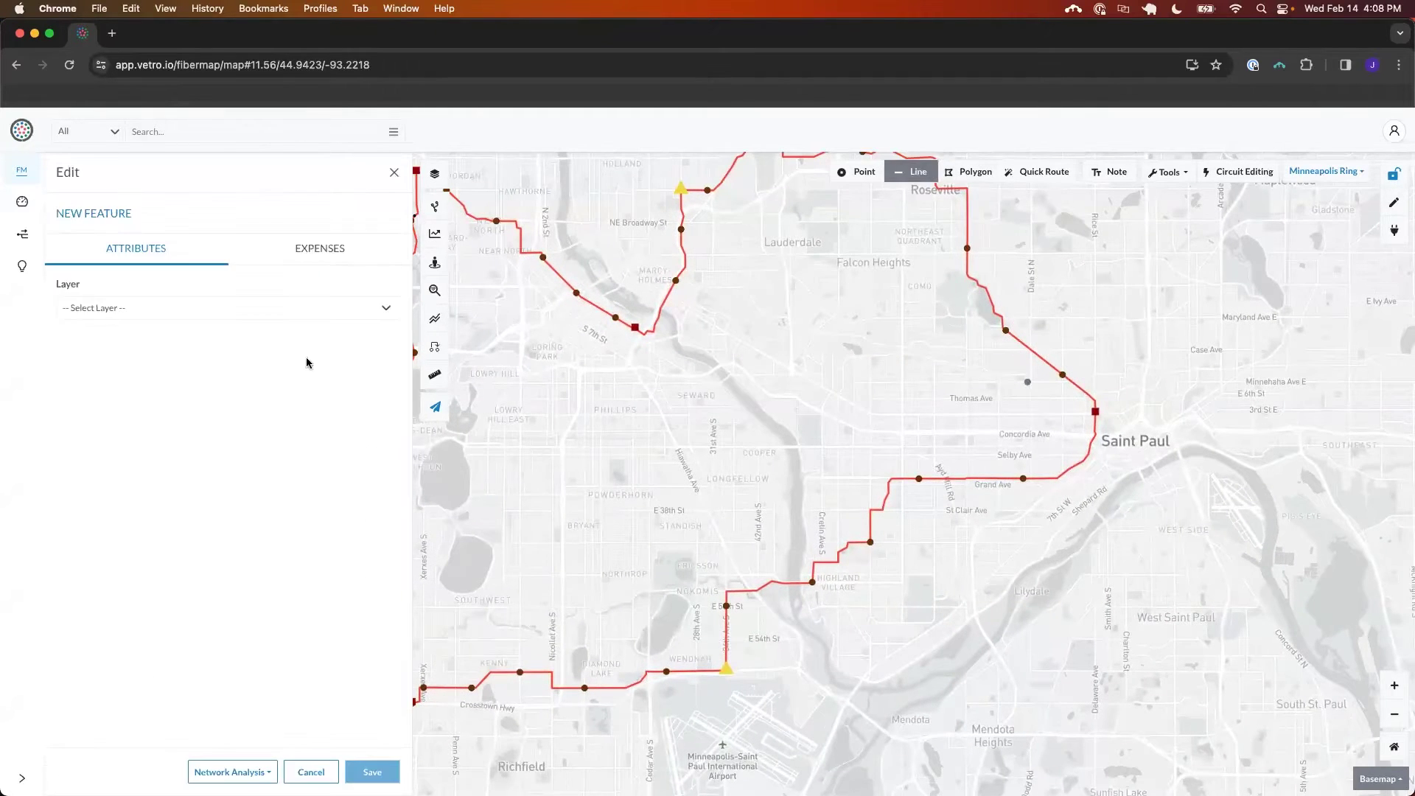
click(270, 308)
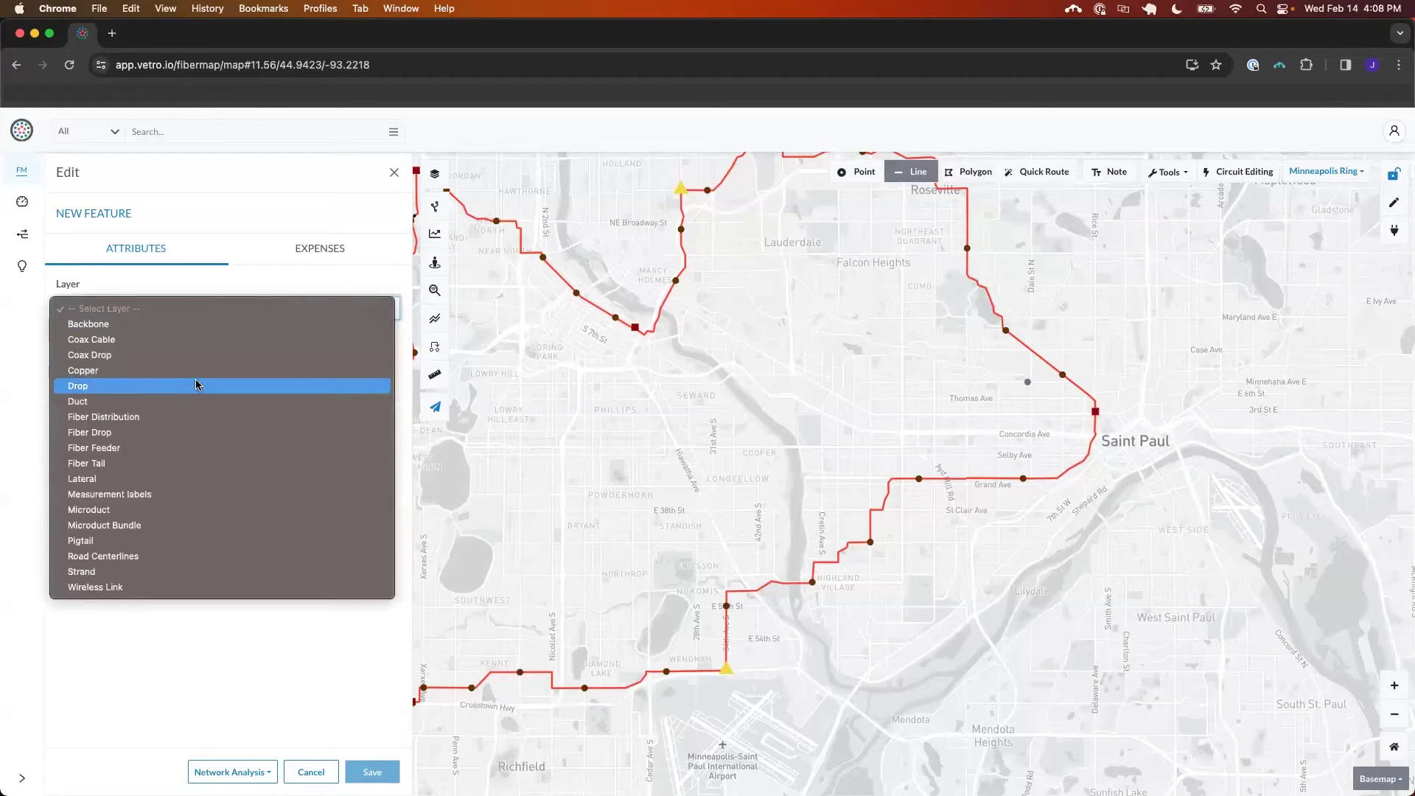
click(141, 525)
click(156, 416)
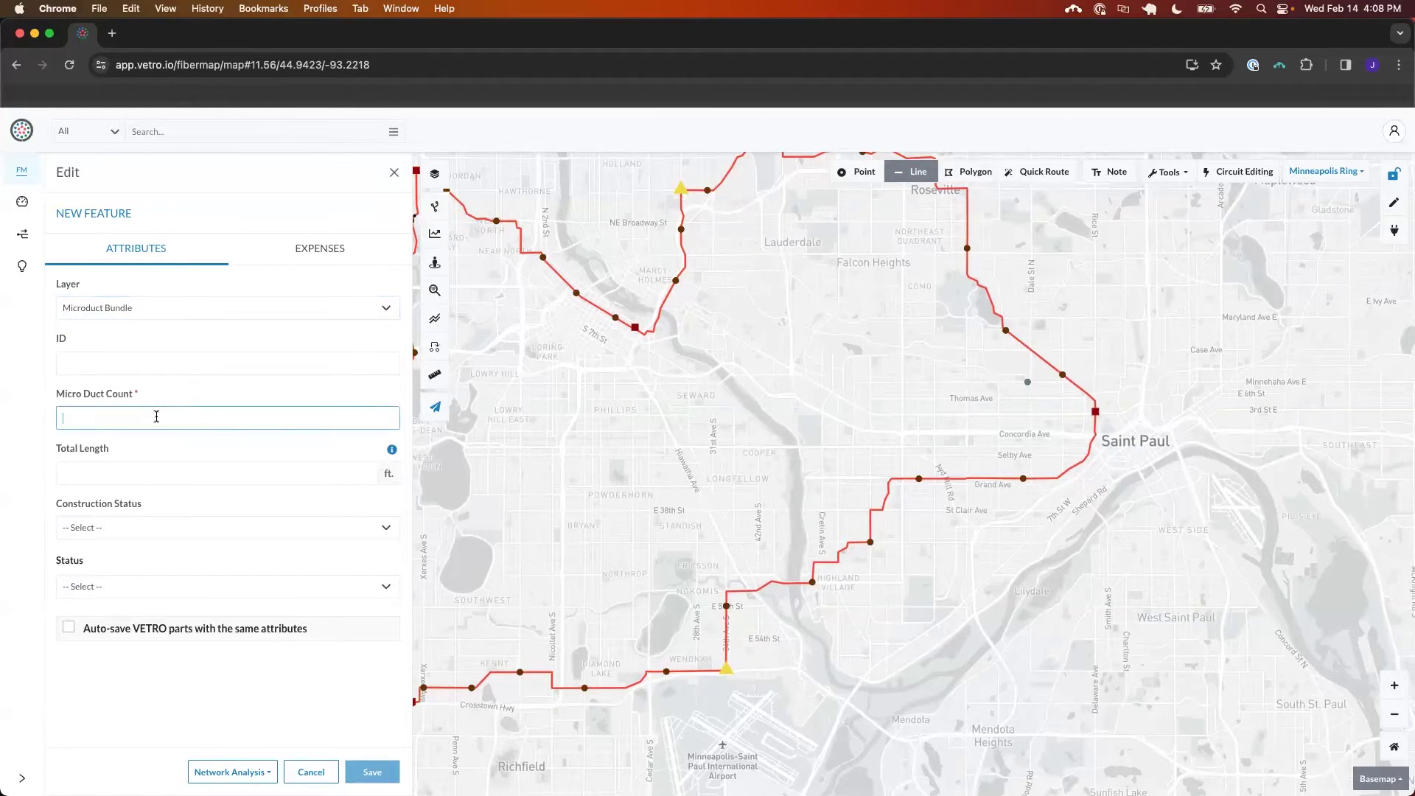
key(Tab)
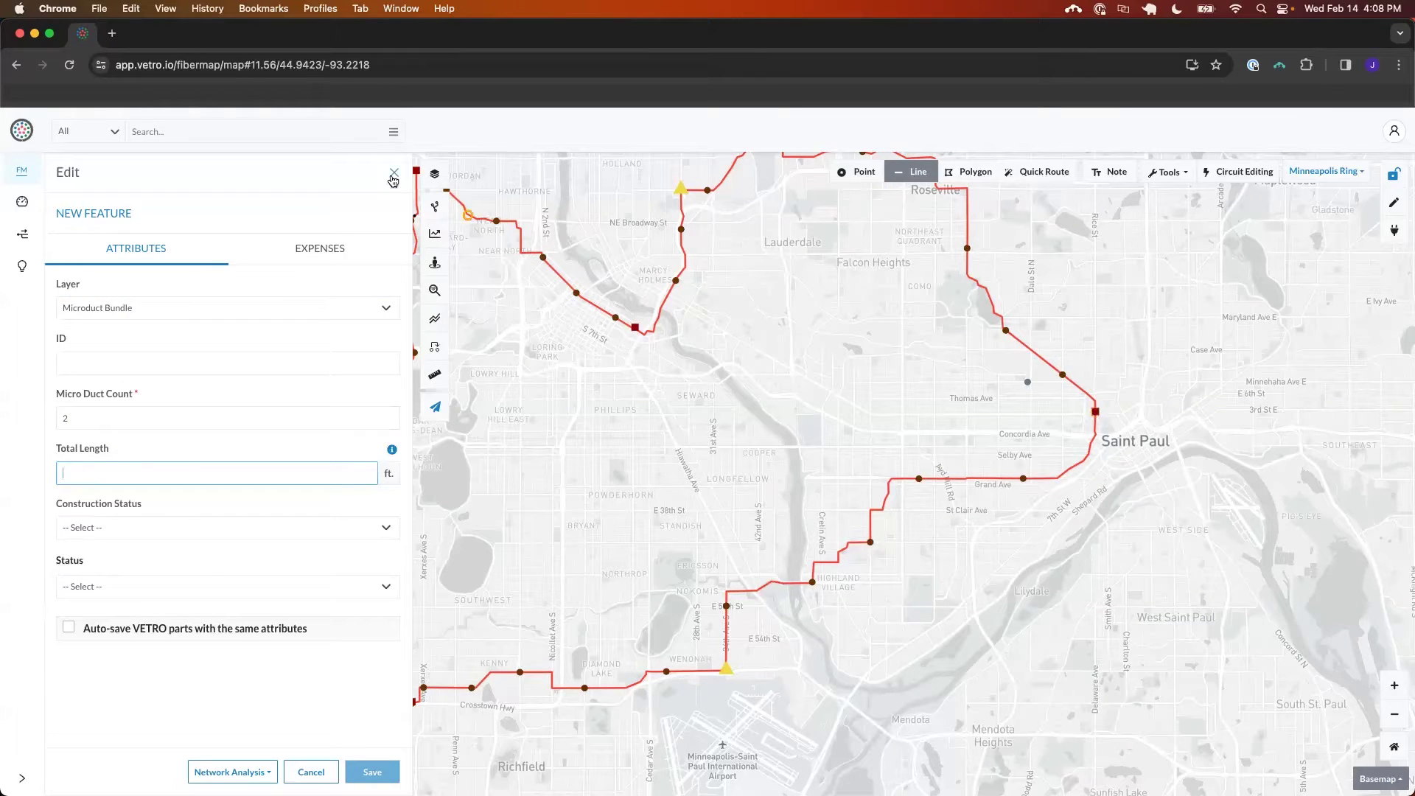
click(1041, 171)
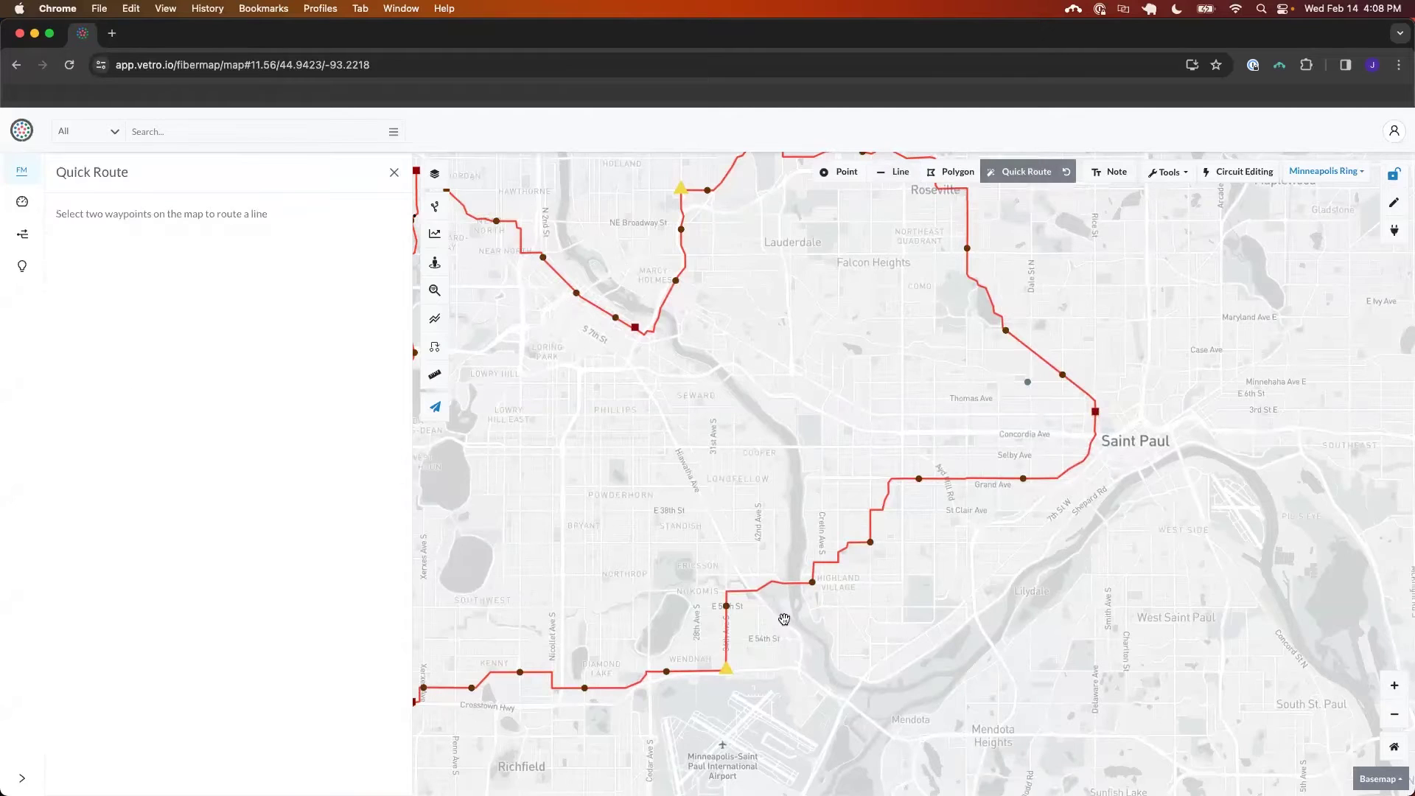
Quick-route a line from the south Minneapolis node to the Saint Paul node
click(726, 672)
click(727, 672)
scroll(1099, 405, up, 1)
scroll(1099, 405, up, 5)
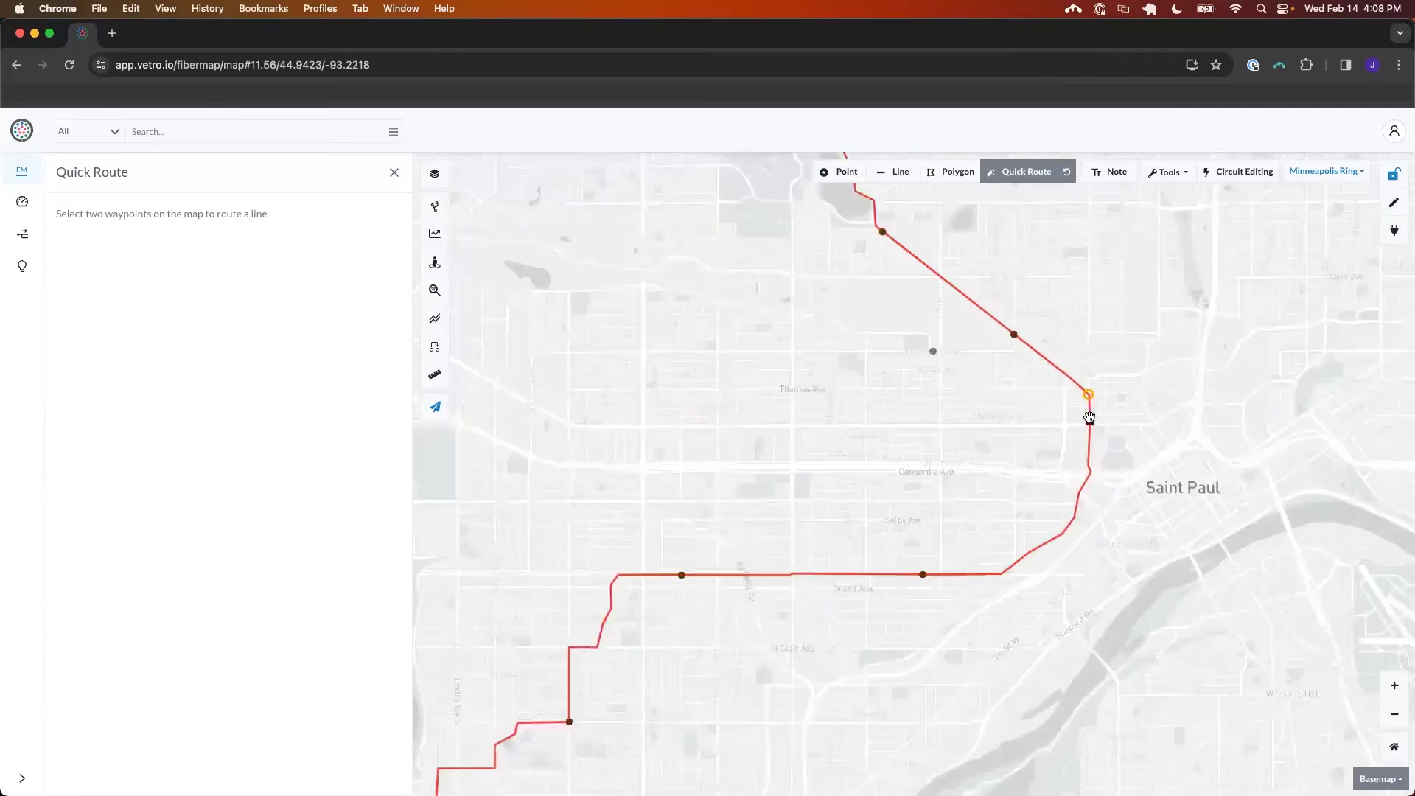
click(1072, 472)
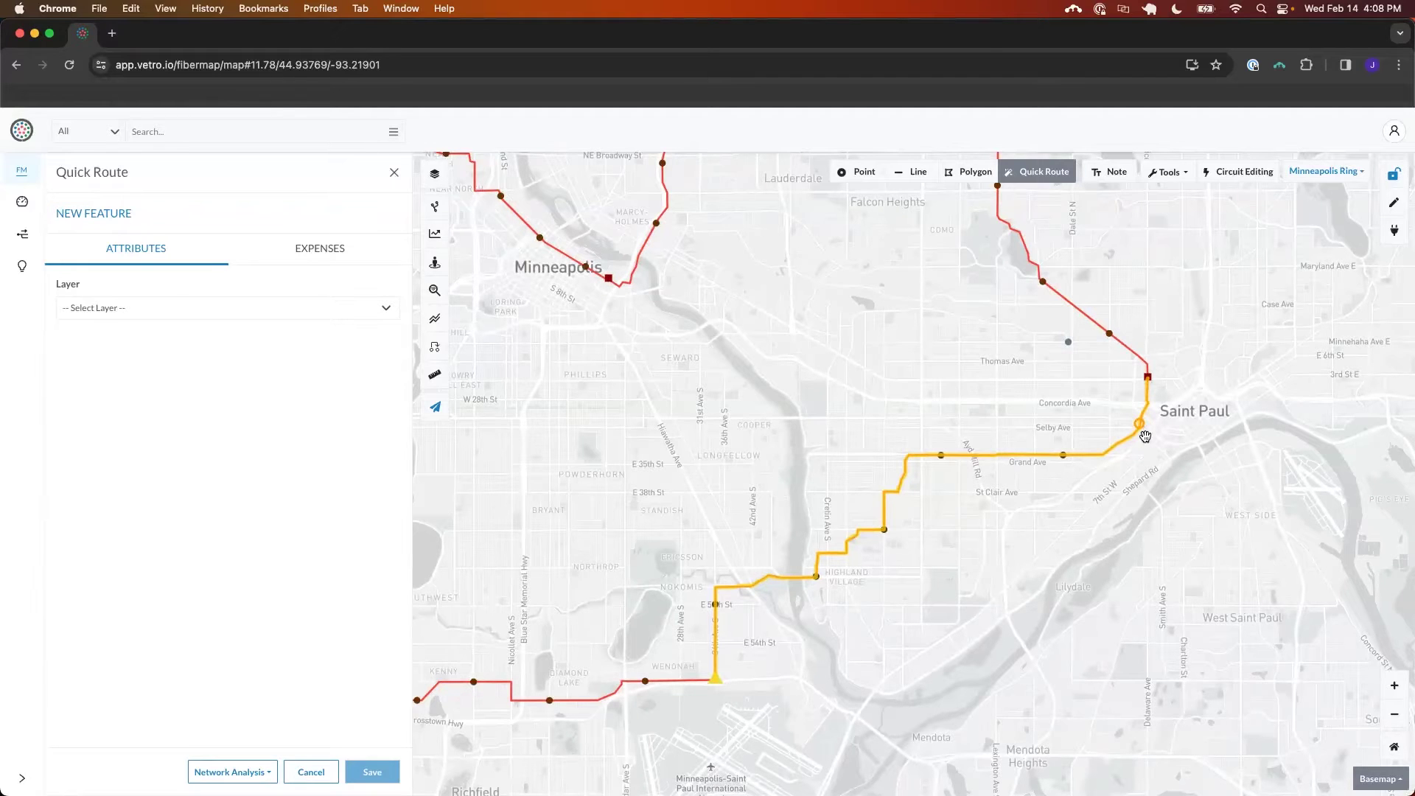
Save the route as a Microduct Bundle with 2 microducts (MDB-00000040) and close its attributes
click(267, 315)
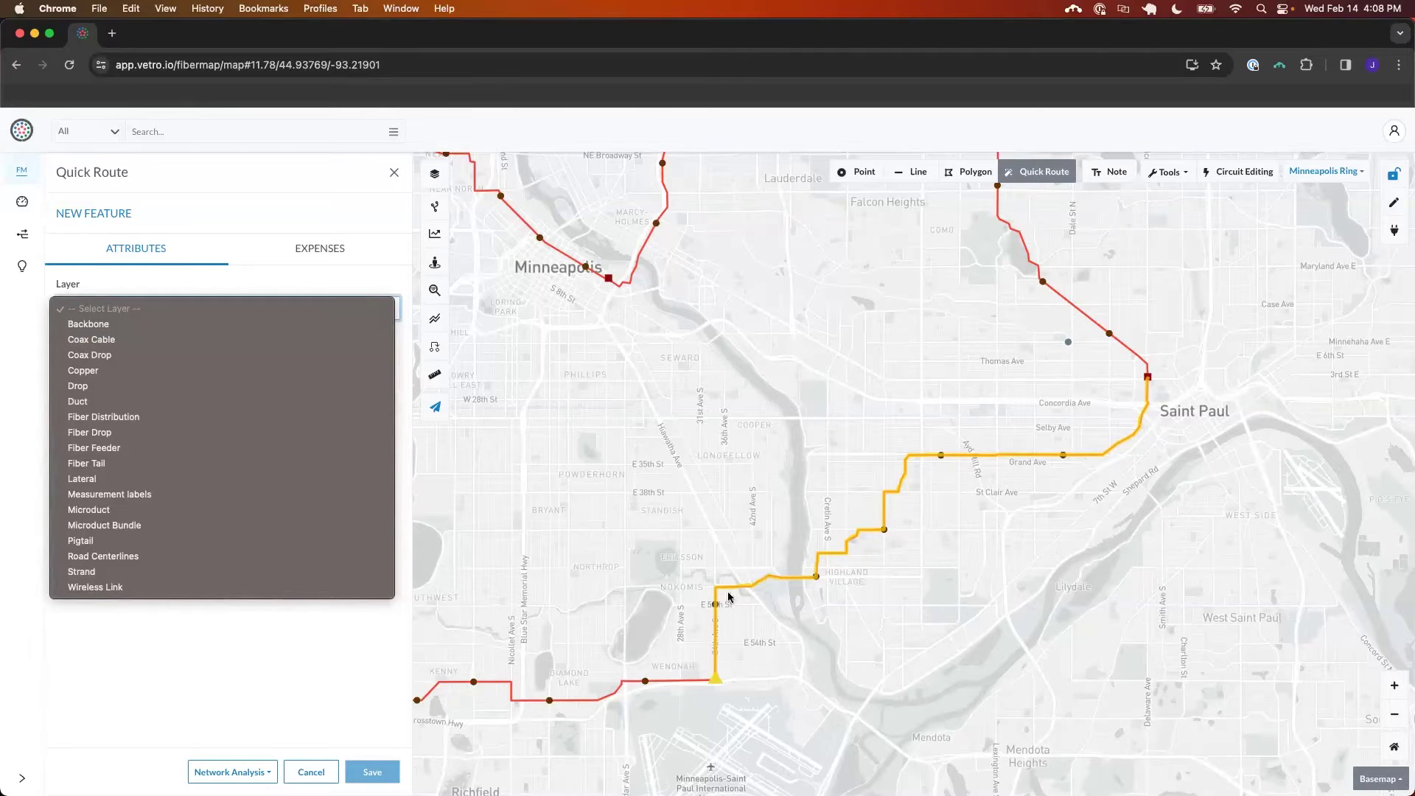
click(147, 525)
click(149, 417)
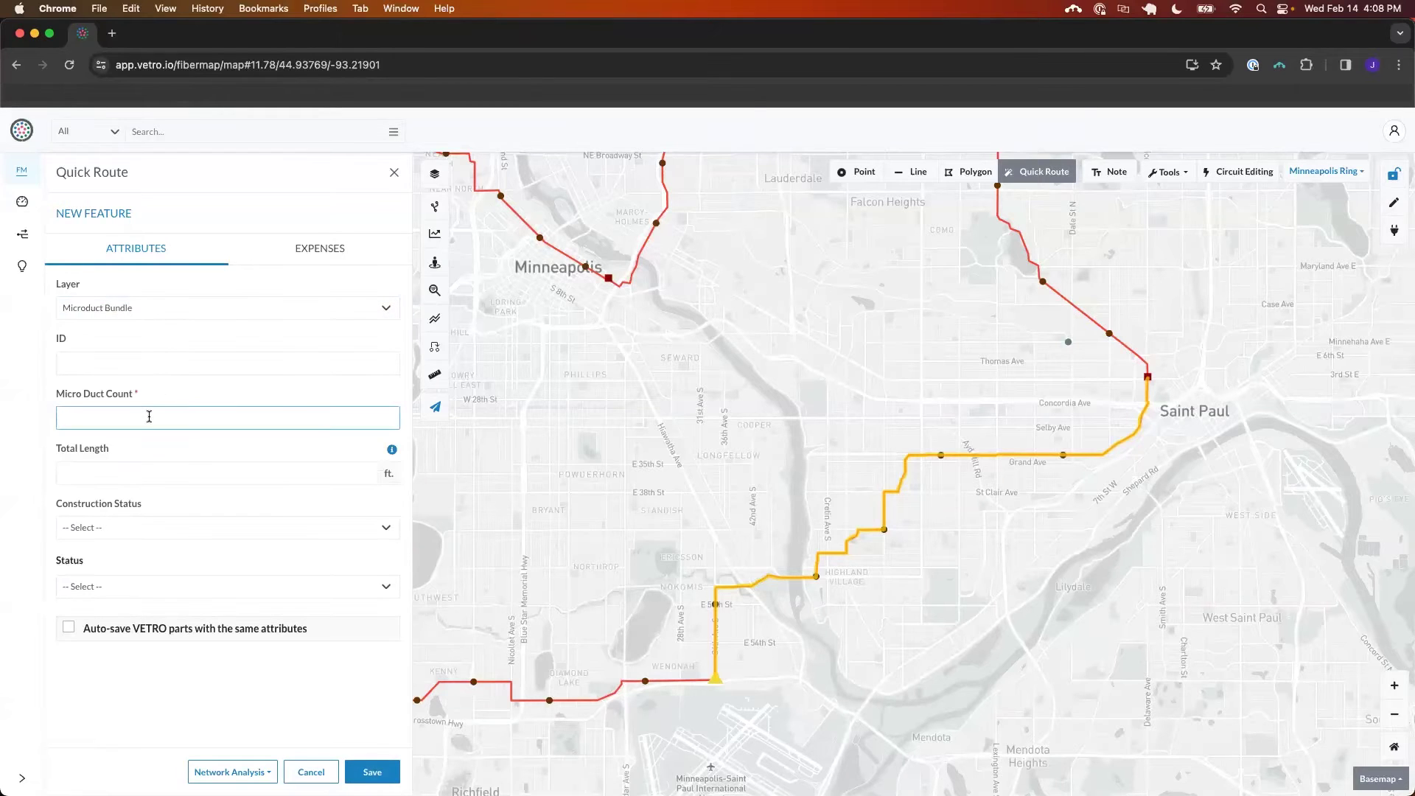
click(368, 770)
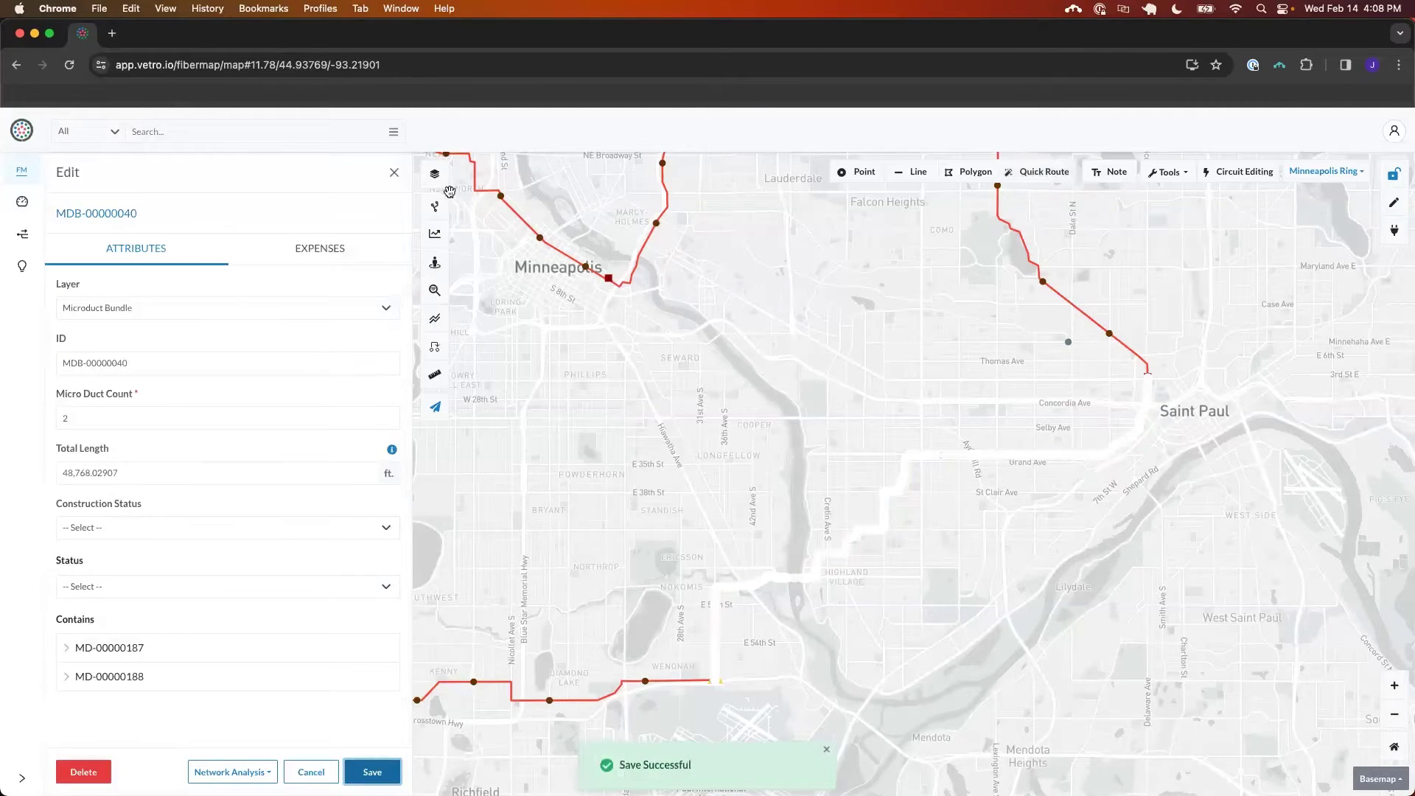
click(394, 172)
Inspect bundle MDB-00000040's attributes from the route, then zoom out and clear the selection
scroll(768, 510, up, 2)
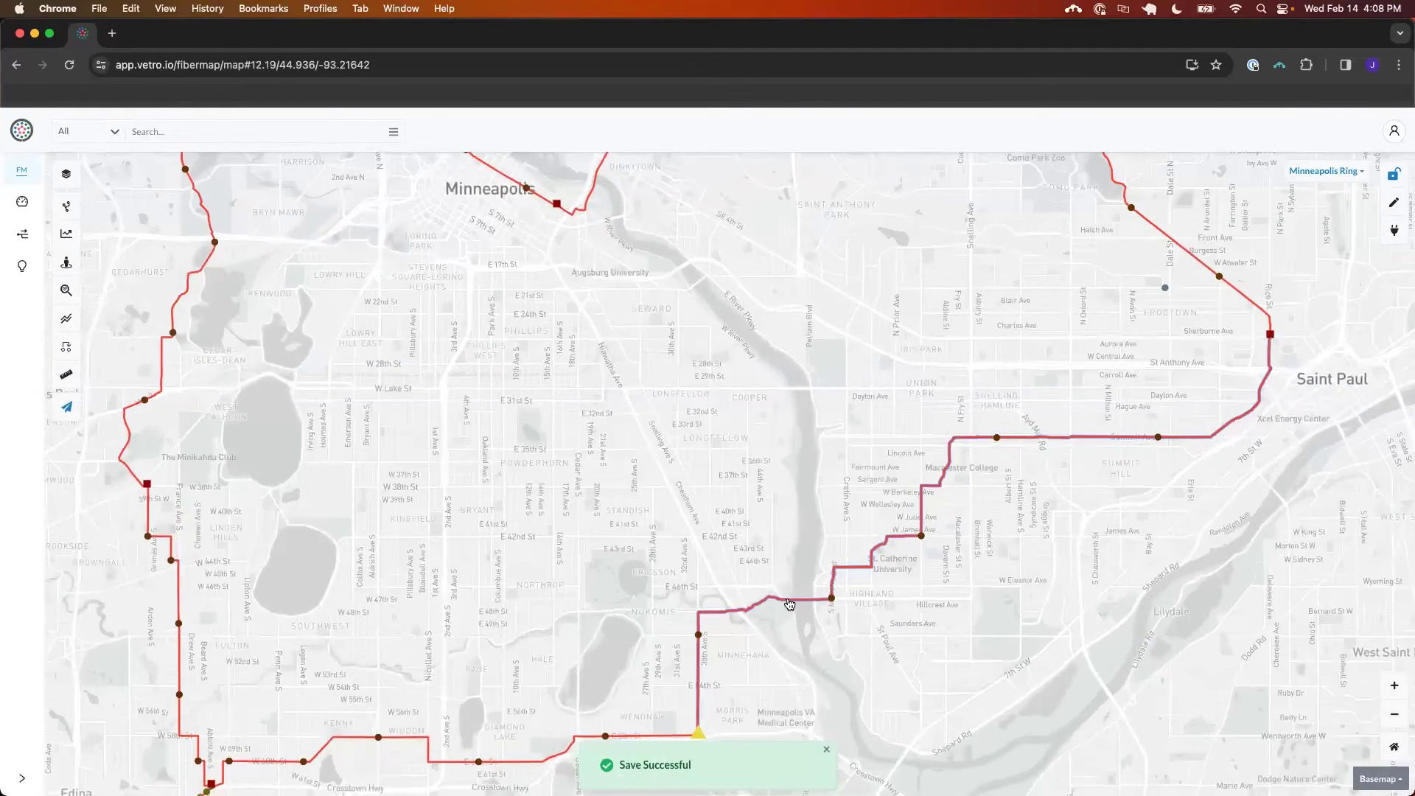
click(789, 605)
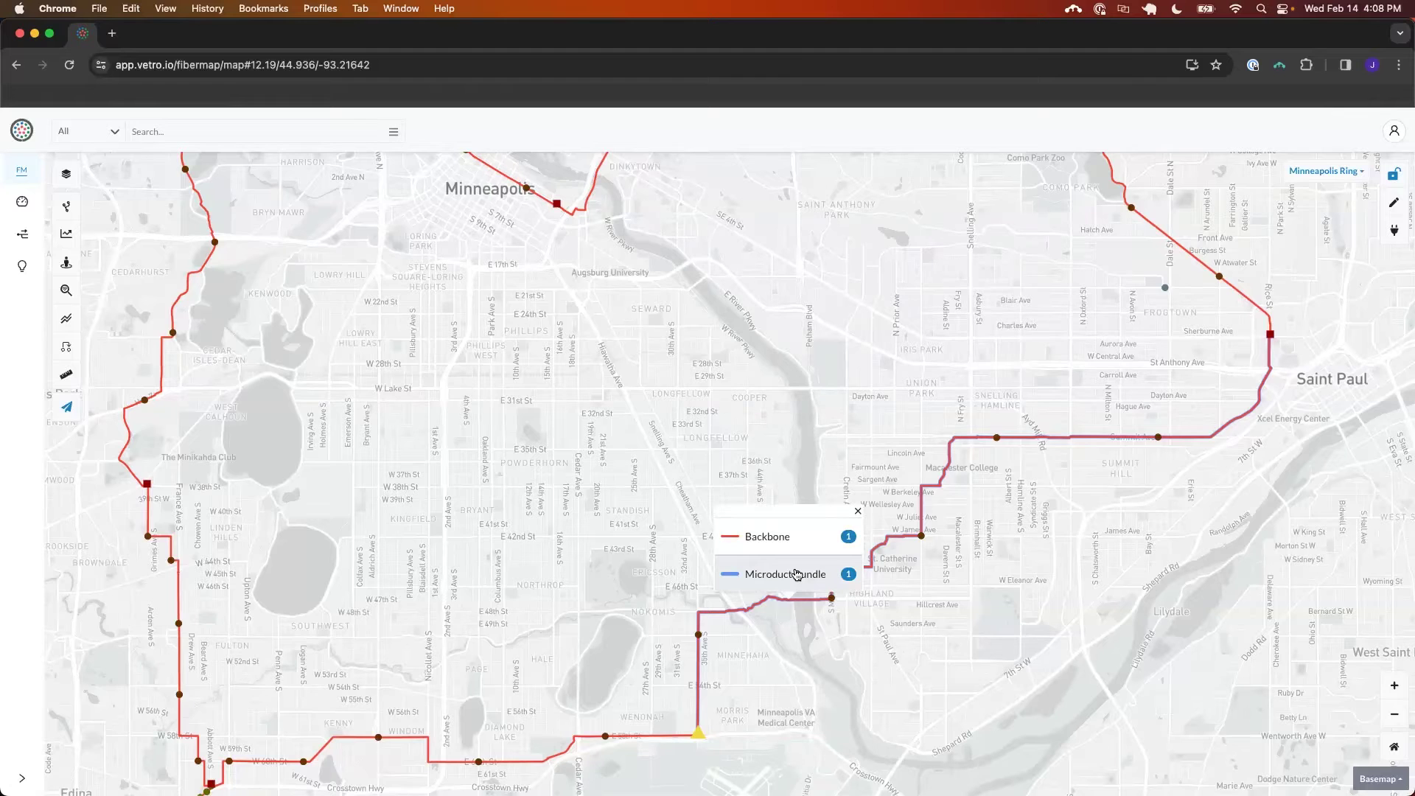
click(796, 575)
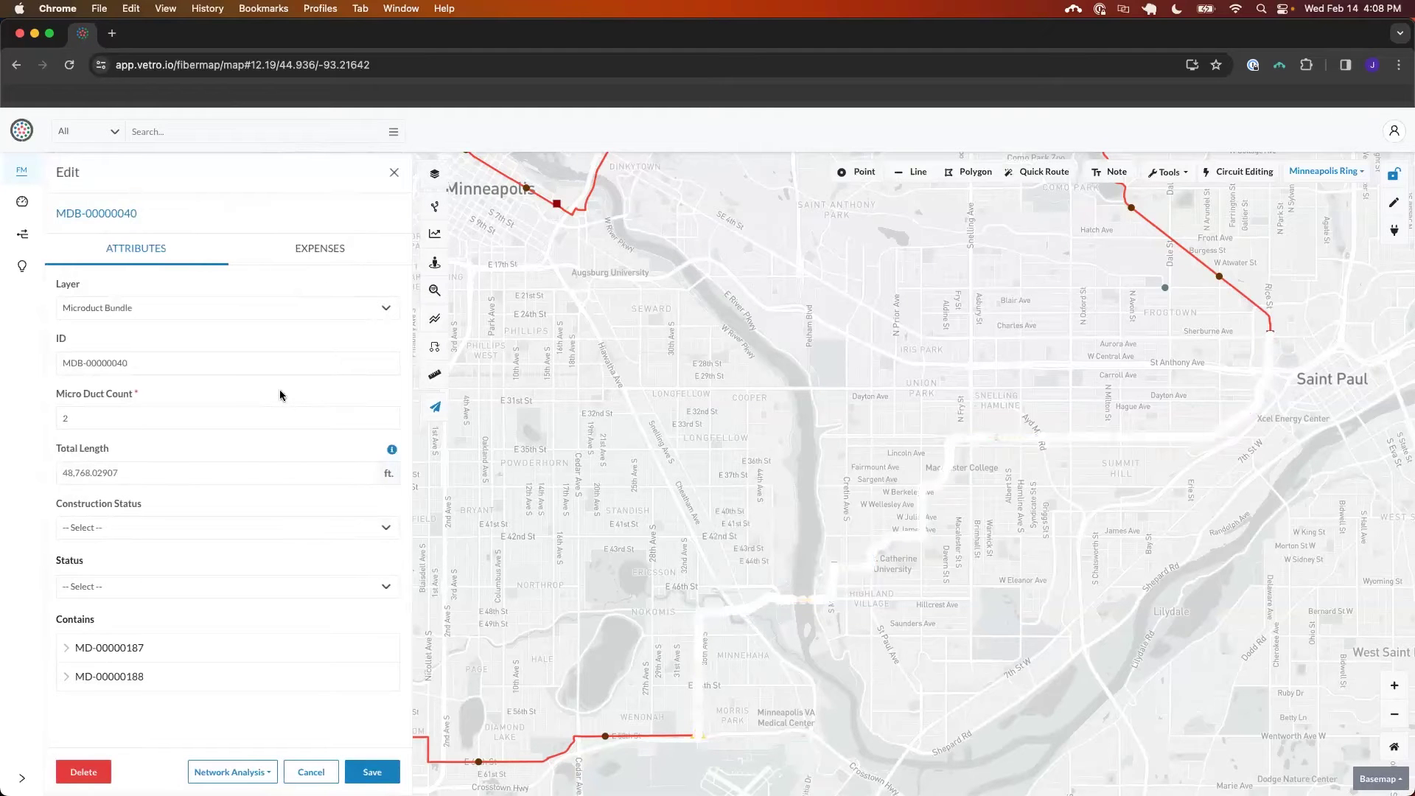
scroll(741, 416, down, 2)
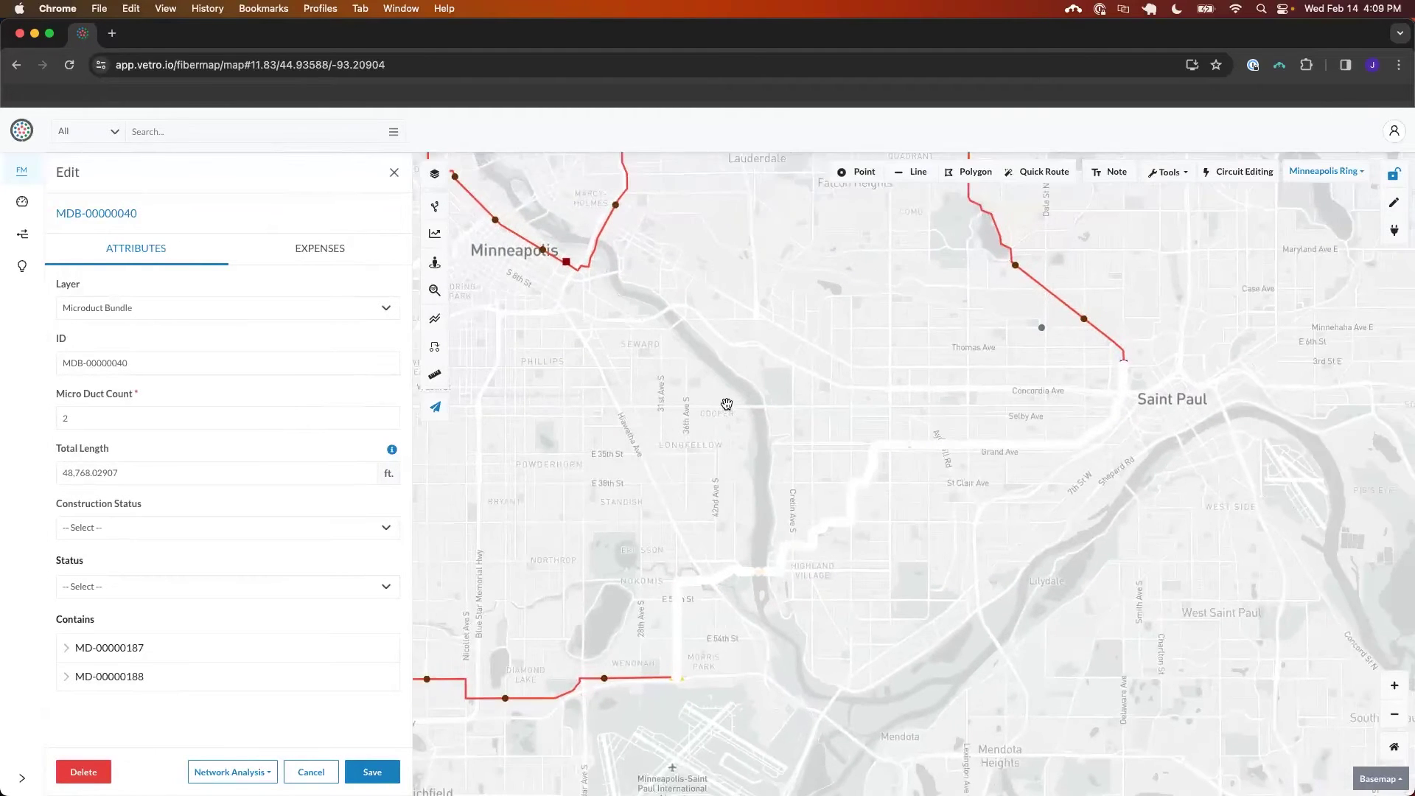
scroll(727, 405, down, 1)
click(727, 402)
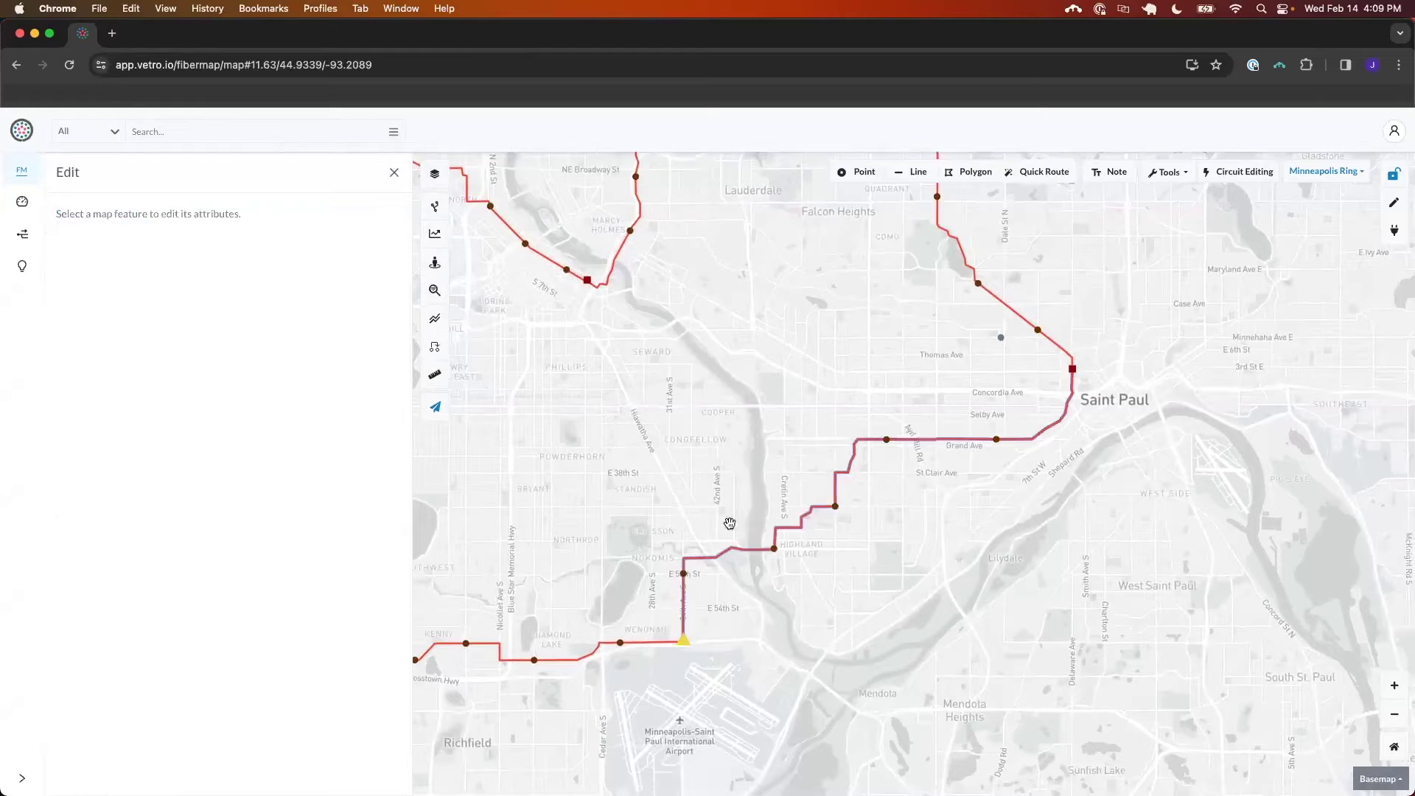
Reopen bundle MDB-00000040 and open its contained microduct MD-00000187
click(753, 550)
click(752, 523)
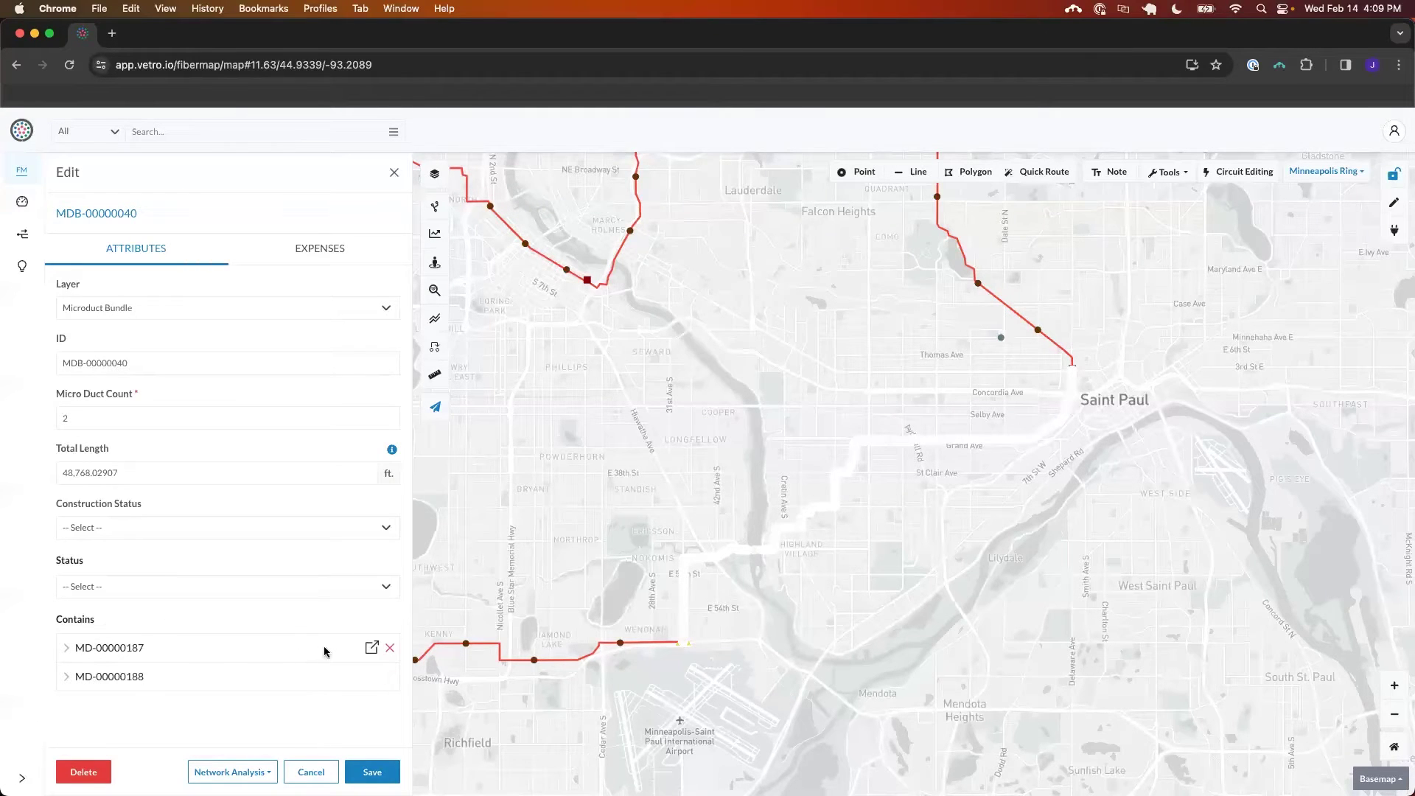
click(372, 648)
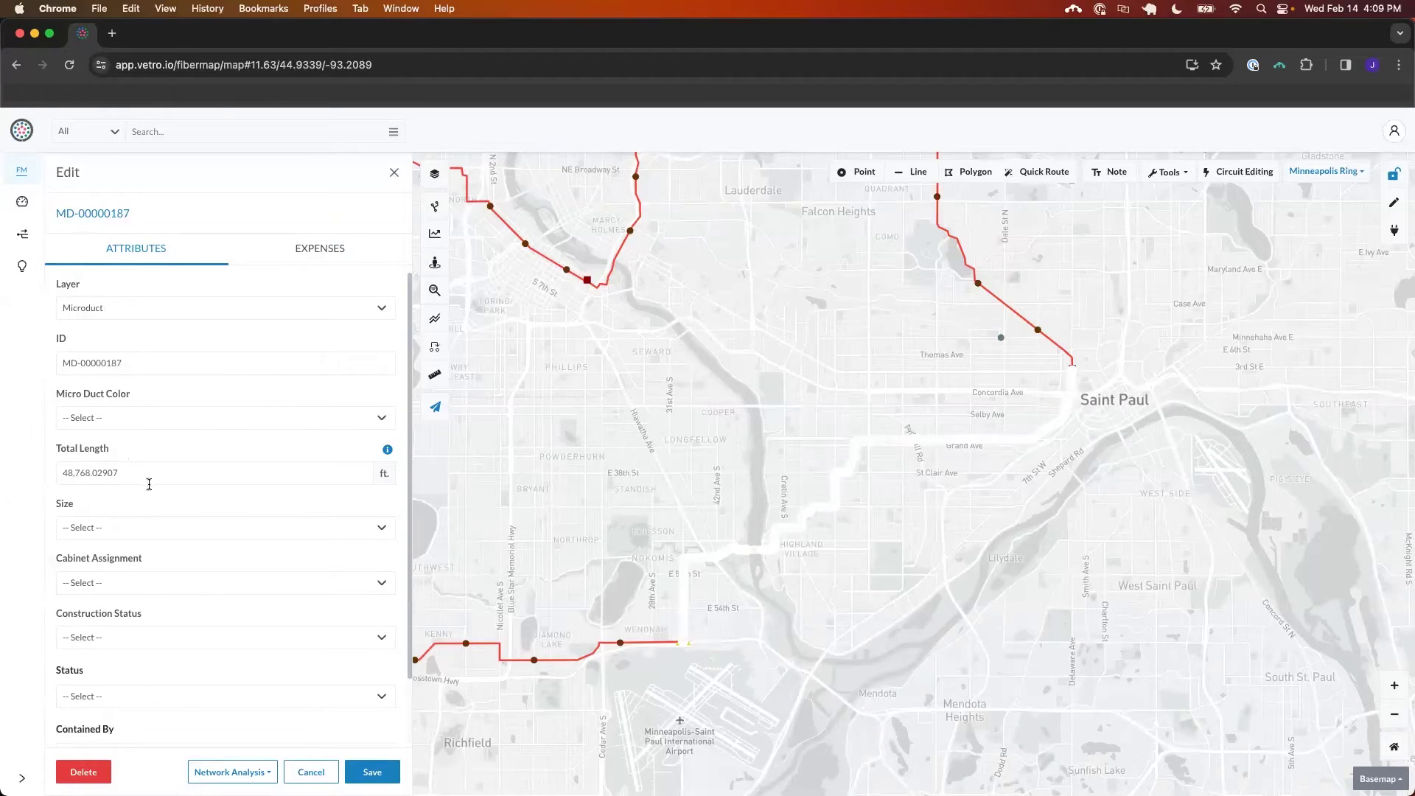
Set microduct MD-00000187's size to 1.25 and close its attributes
click(157, 418)
click(180, 394)
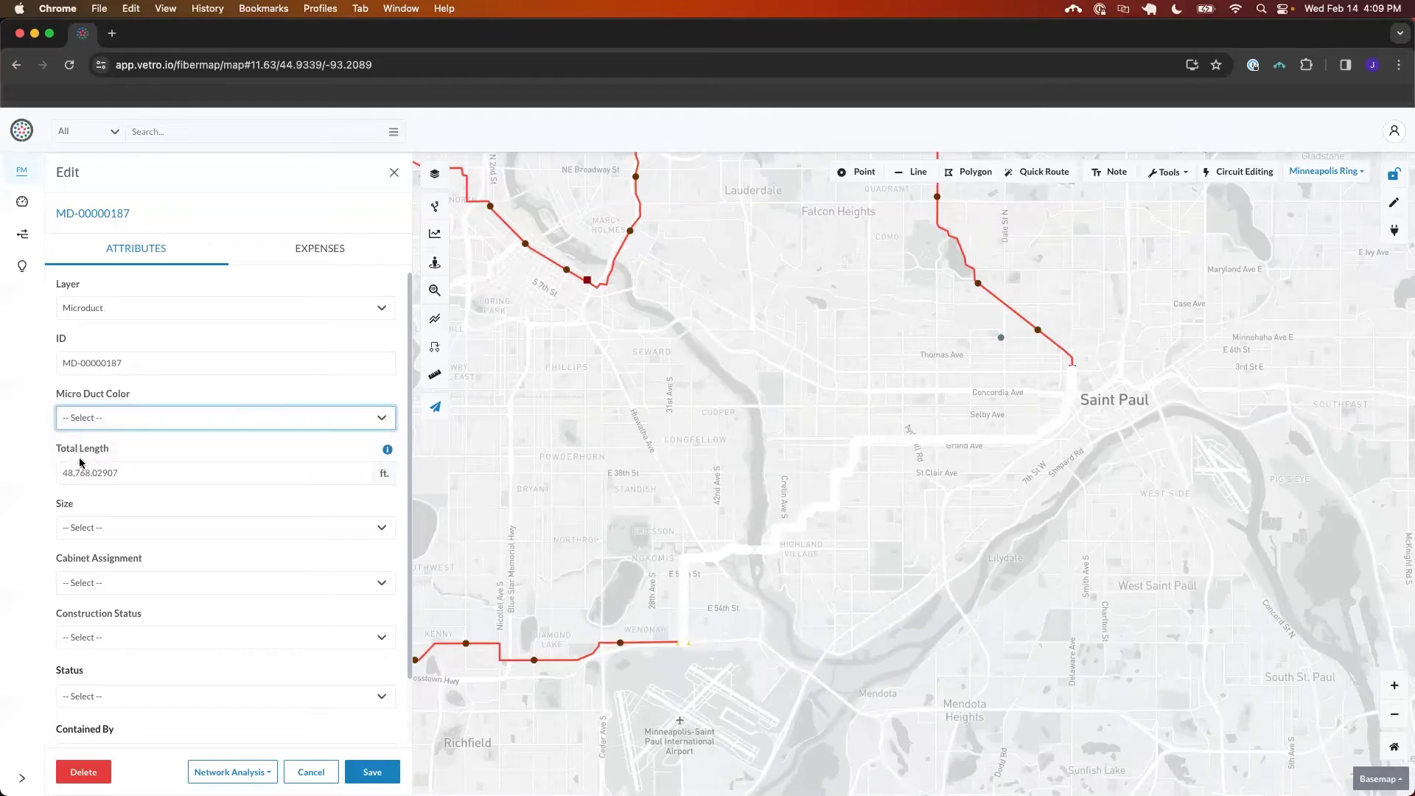
scroll(129, 508, down, 2)
click(166, 466)
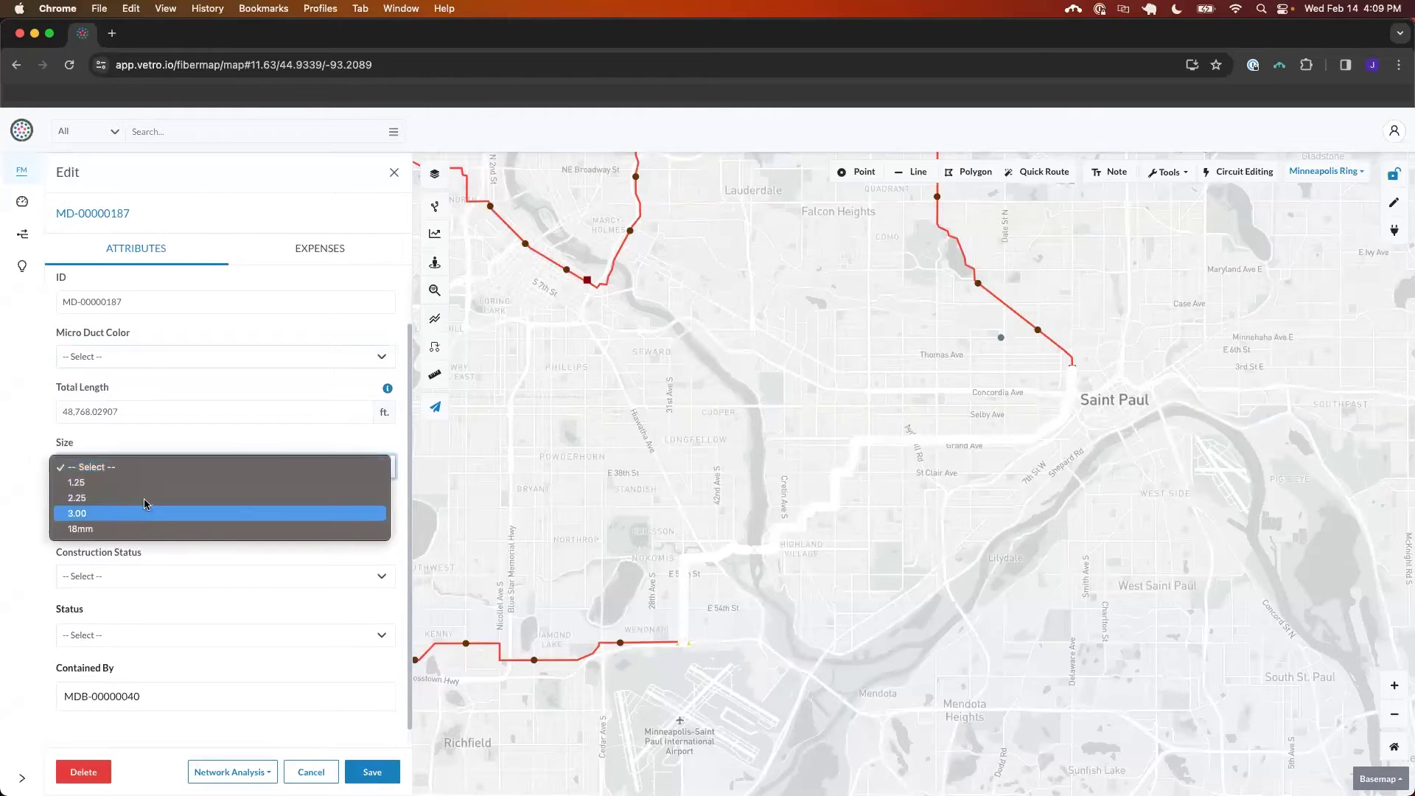
click(147, 483)
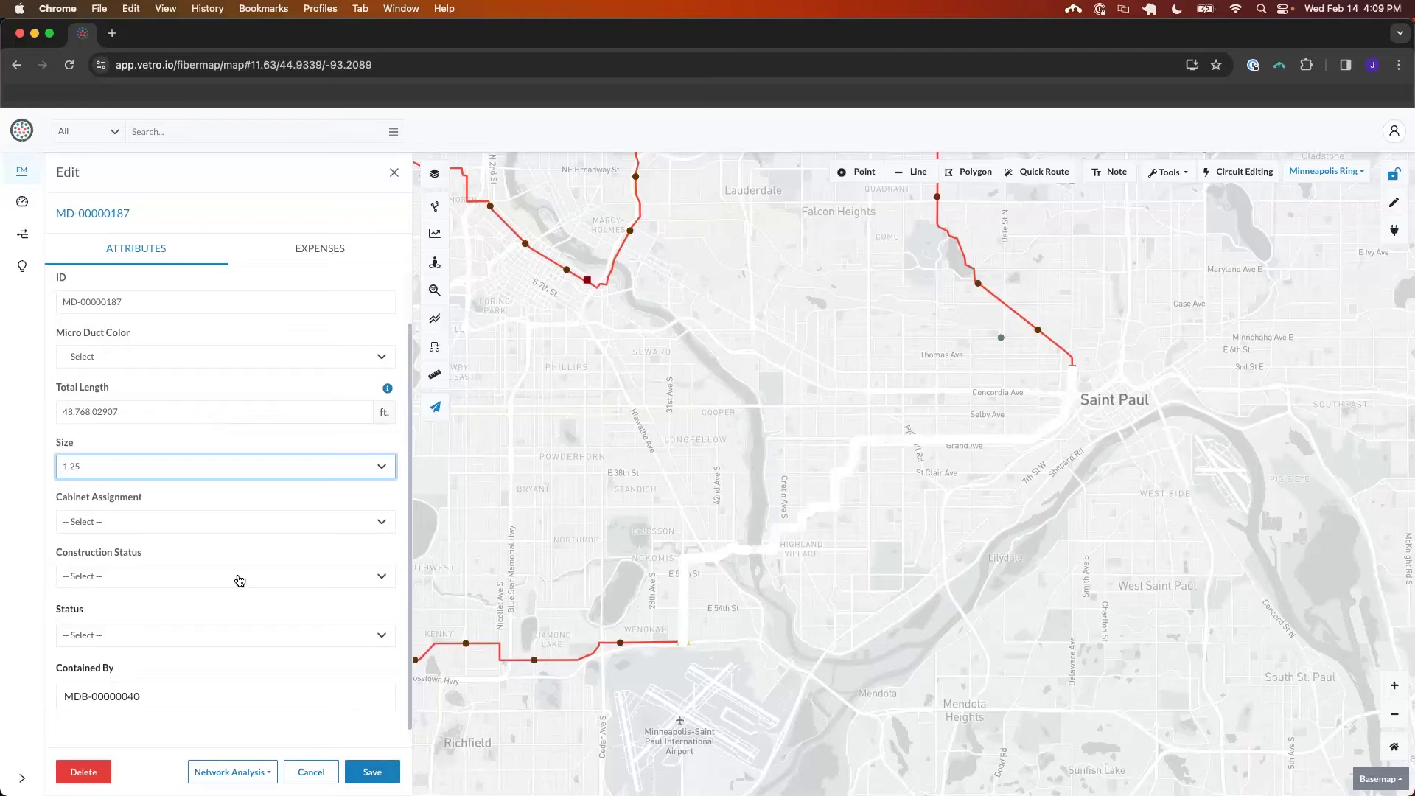
click(220, 470)
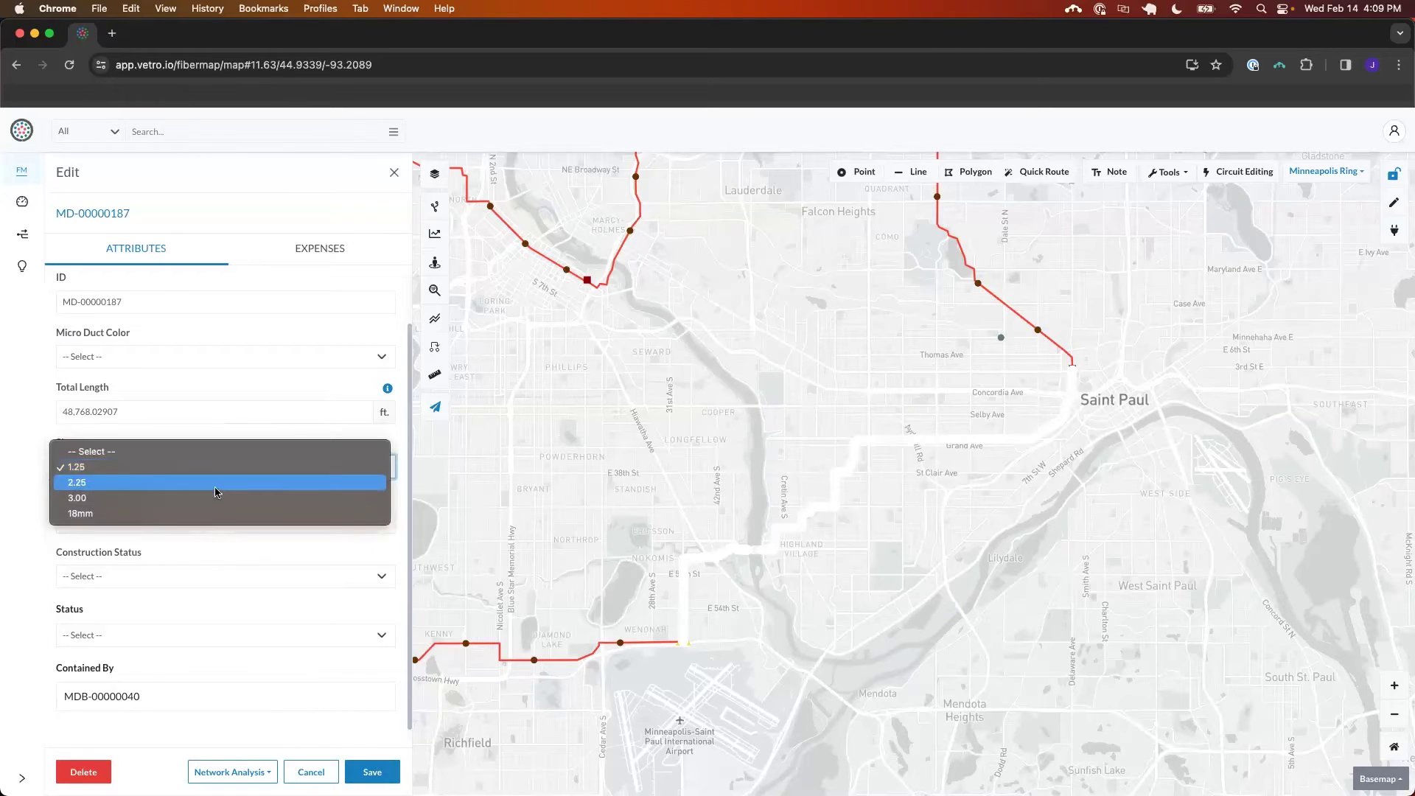
click(242, 436)
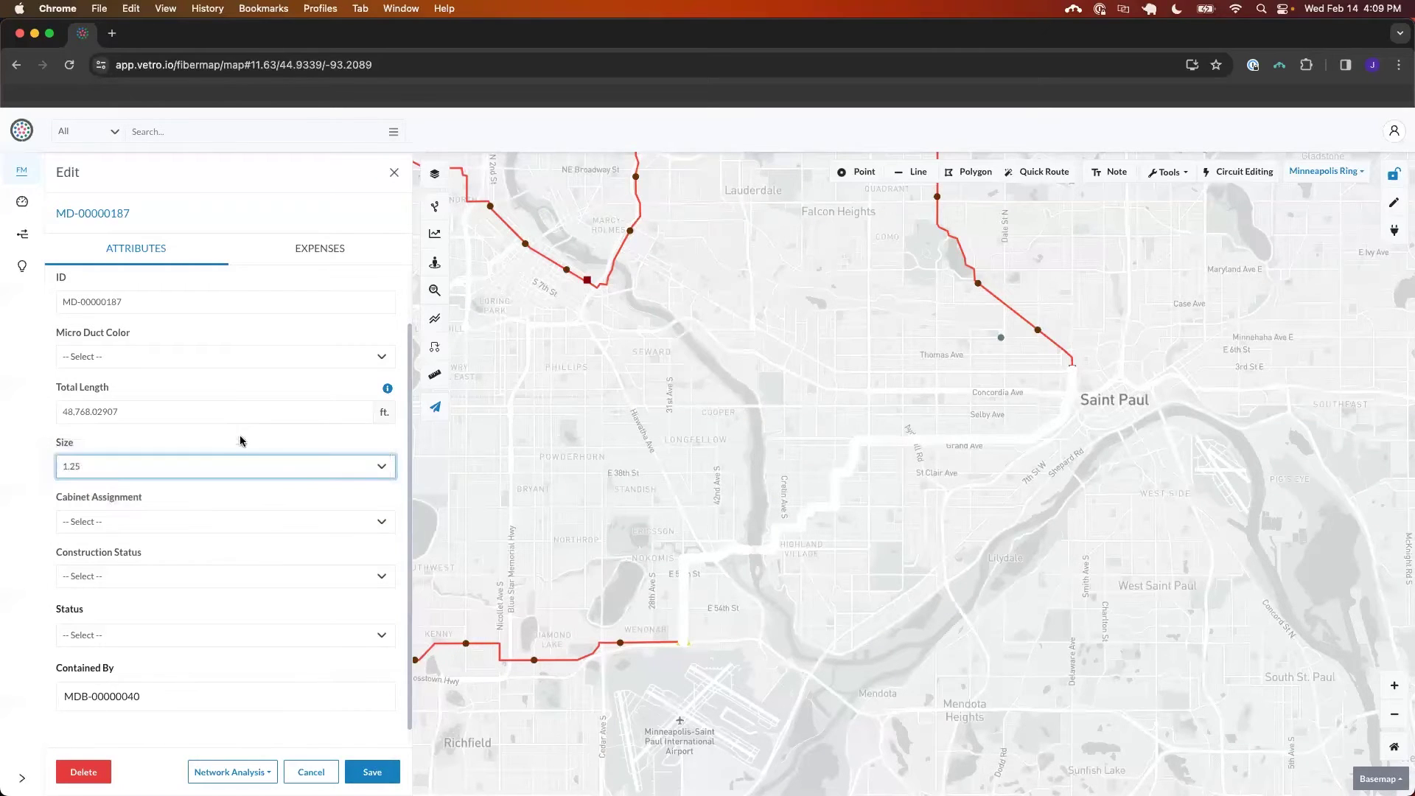
click(394, 175)
Open the Microduct layer's attribute table and the Size field's edit options
scroll(222, 479, down, 10)
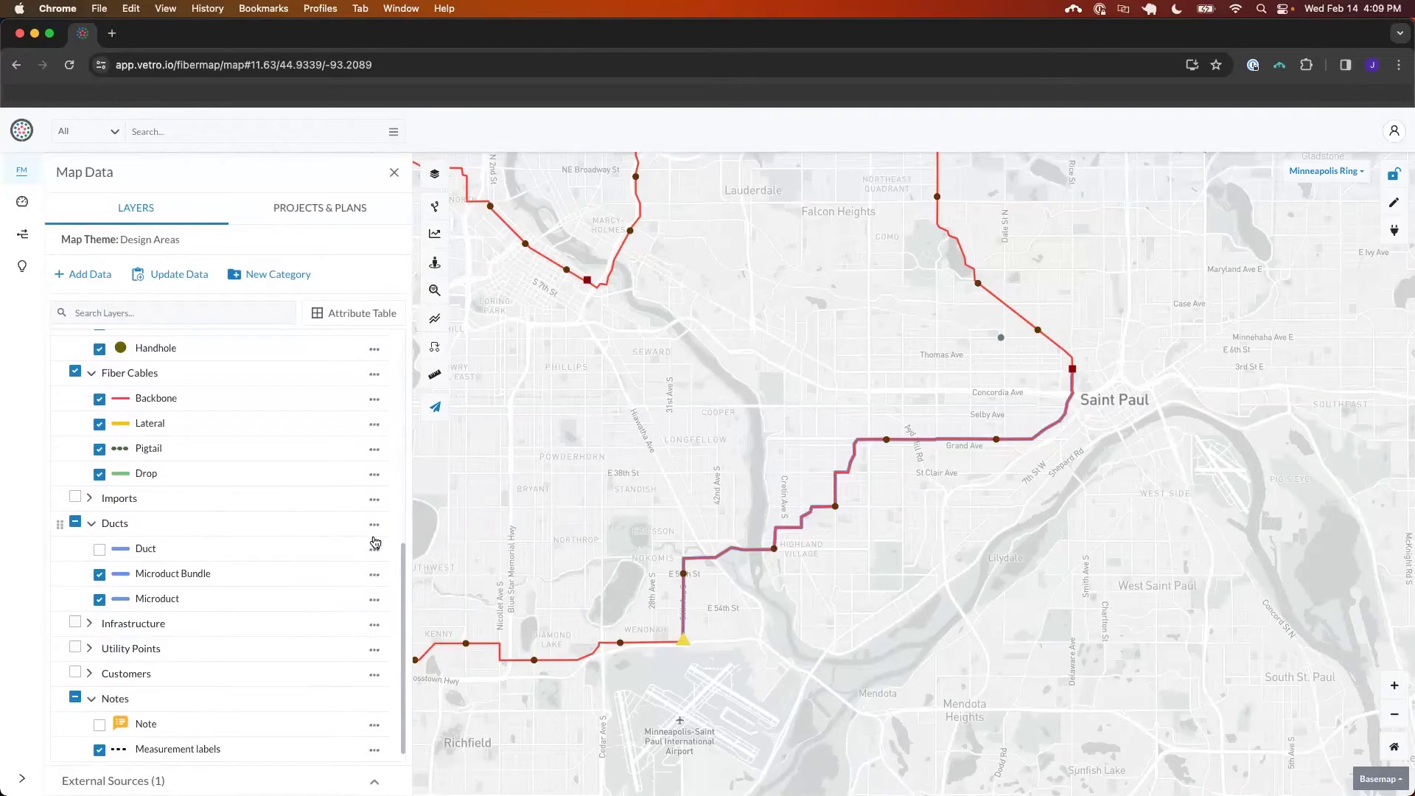
click(374, 600)
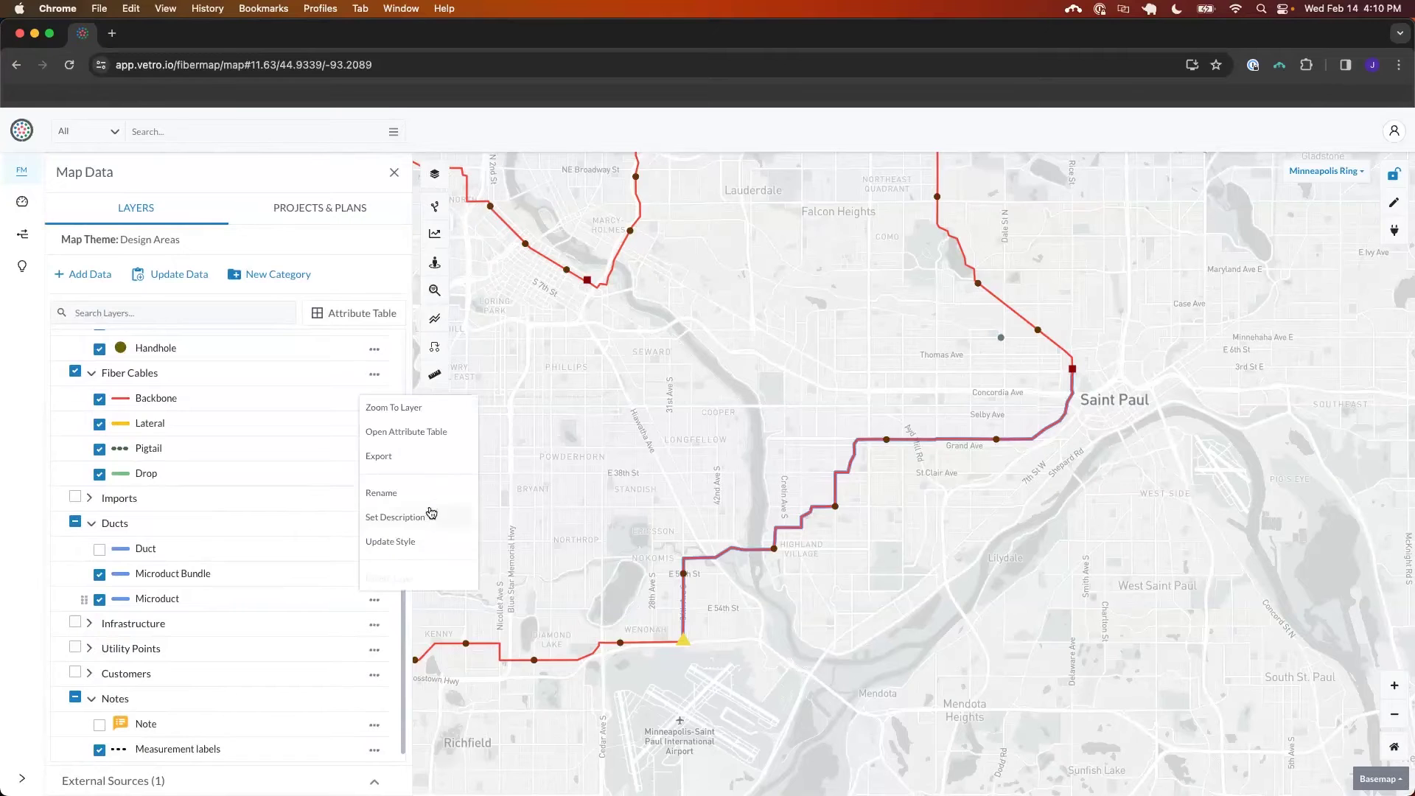
click(443, 435)
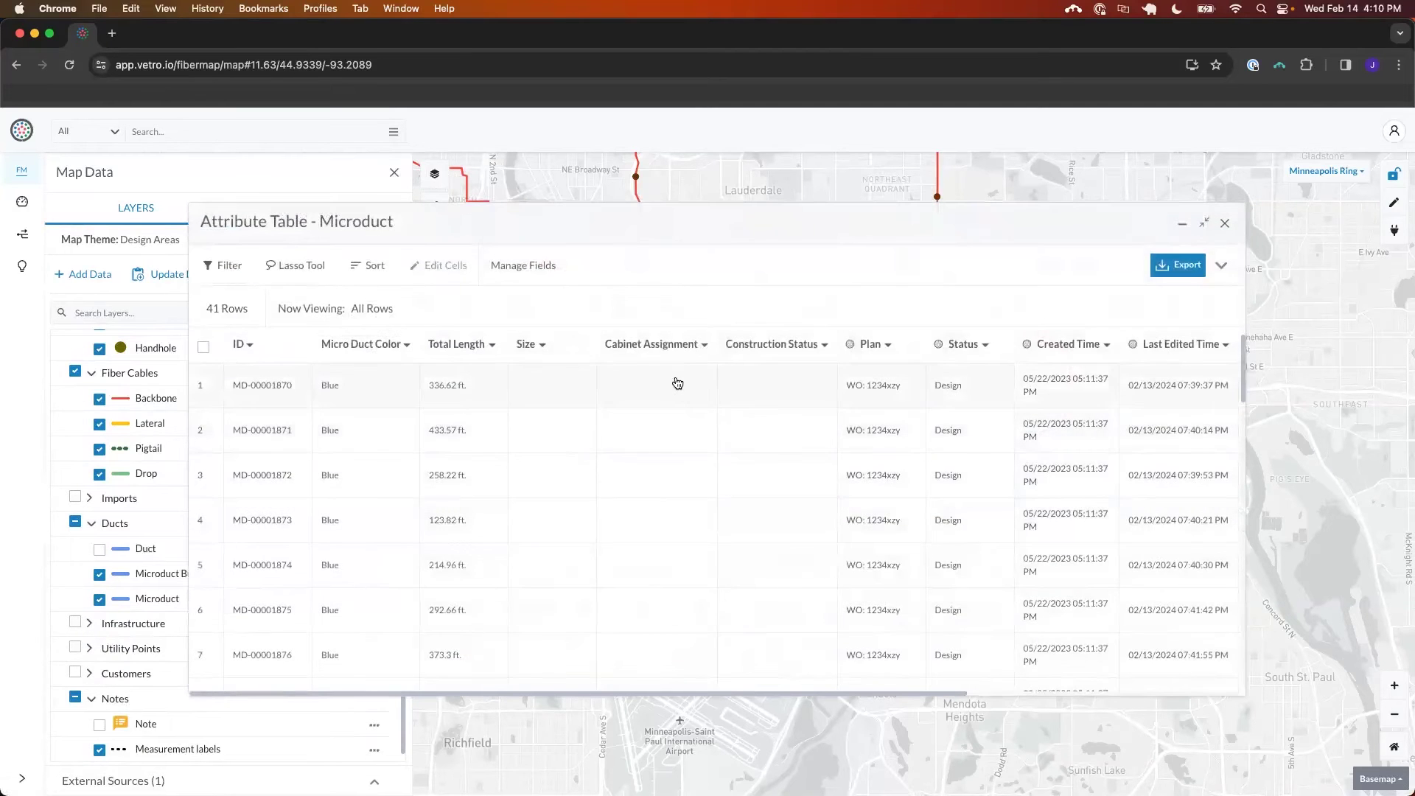
scroll(677, 383, right, 10)
scroll(676, 384, left, 6)
scroll(664, 380, left, 4)
click(543, 345)
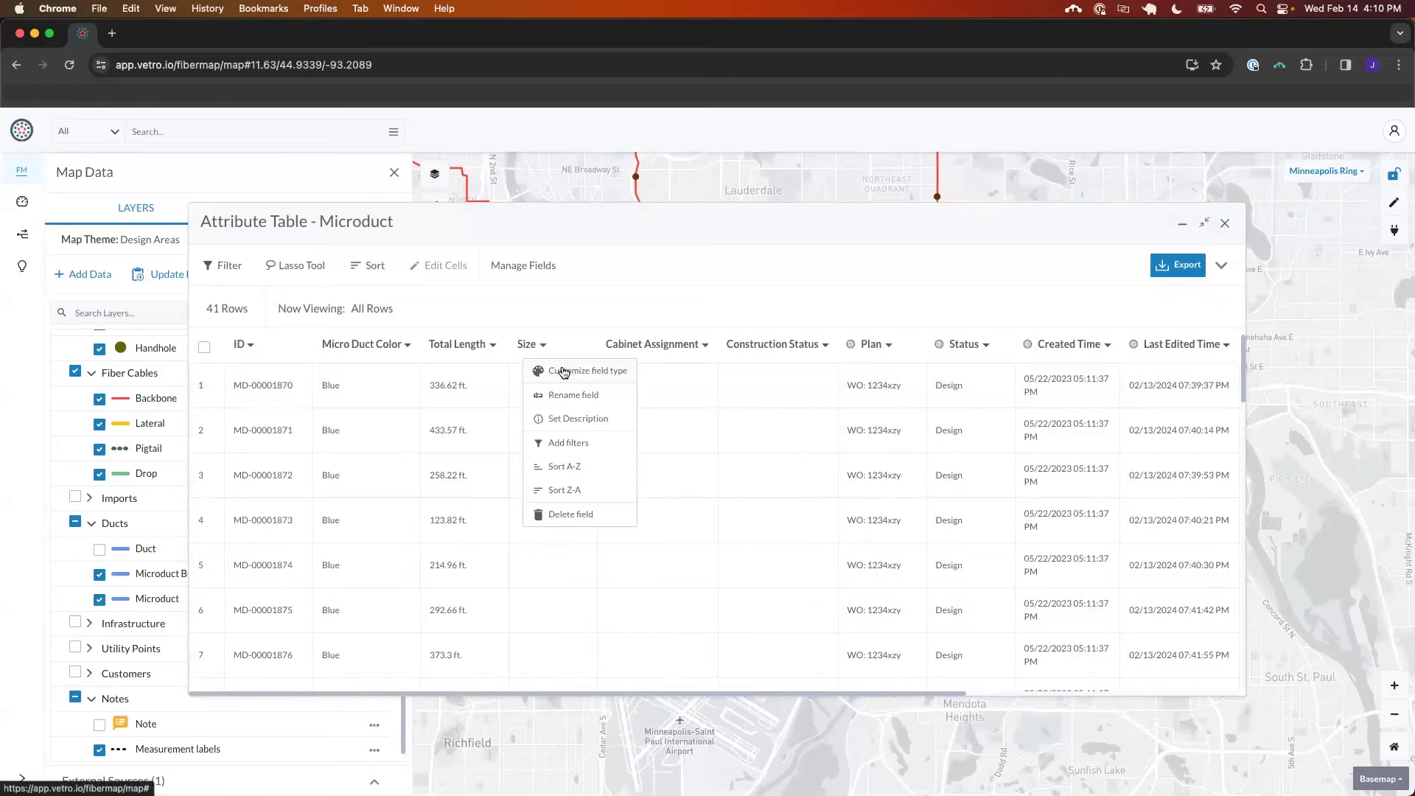
click(564, 372)
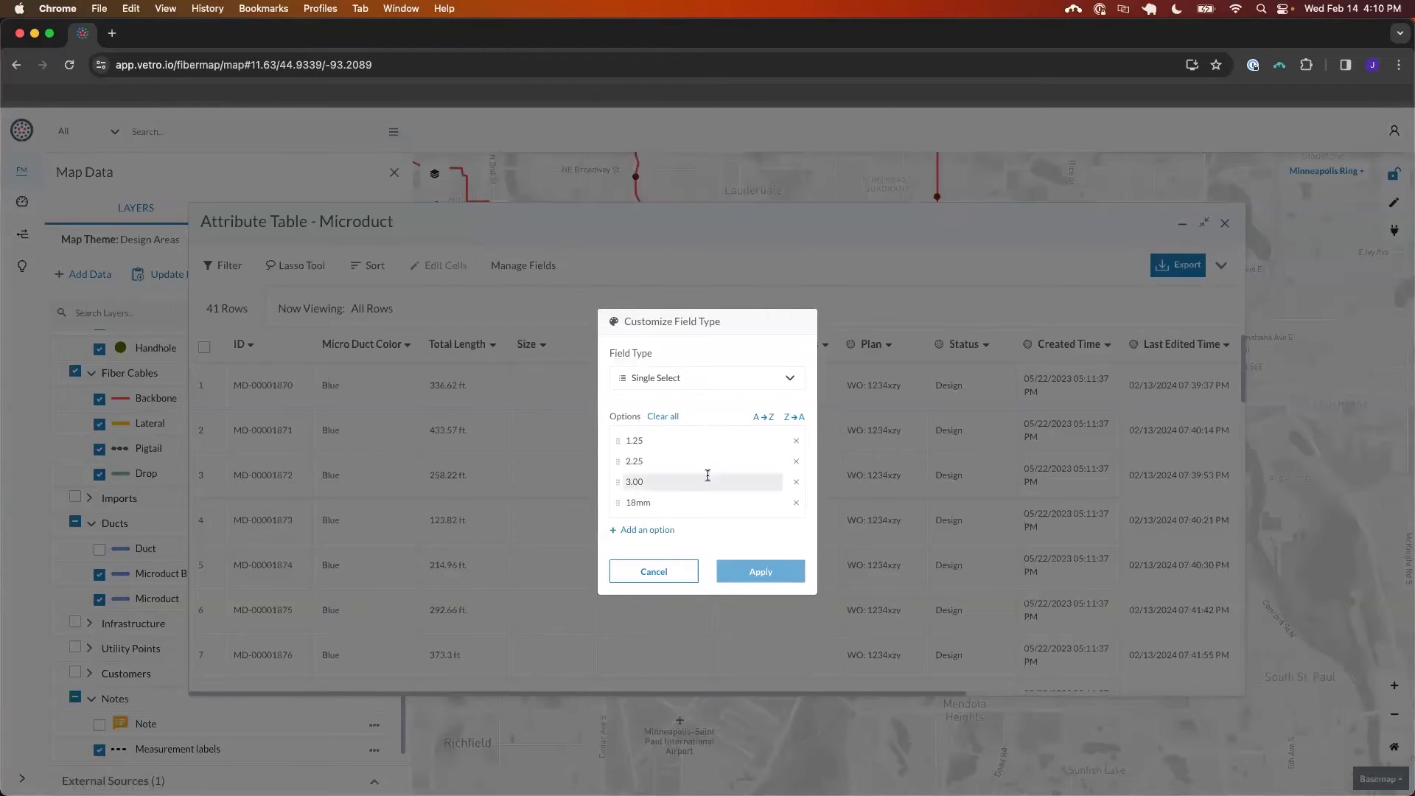
Add a 1.00" Size option at the top of the list, apply it, and close the table
click(651, 531)
text(1.00")
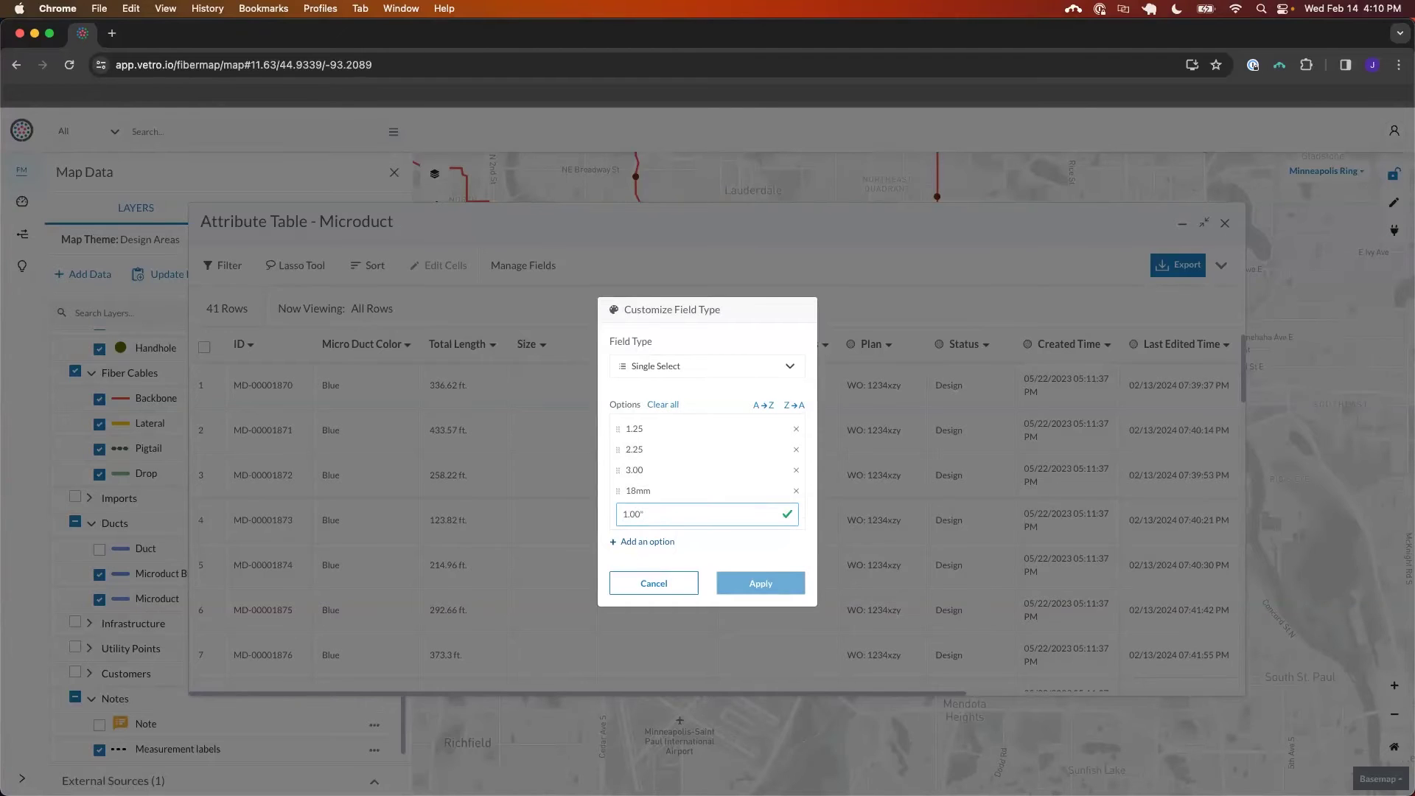
key(Return)
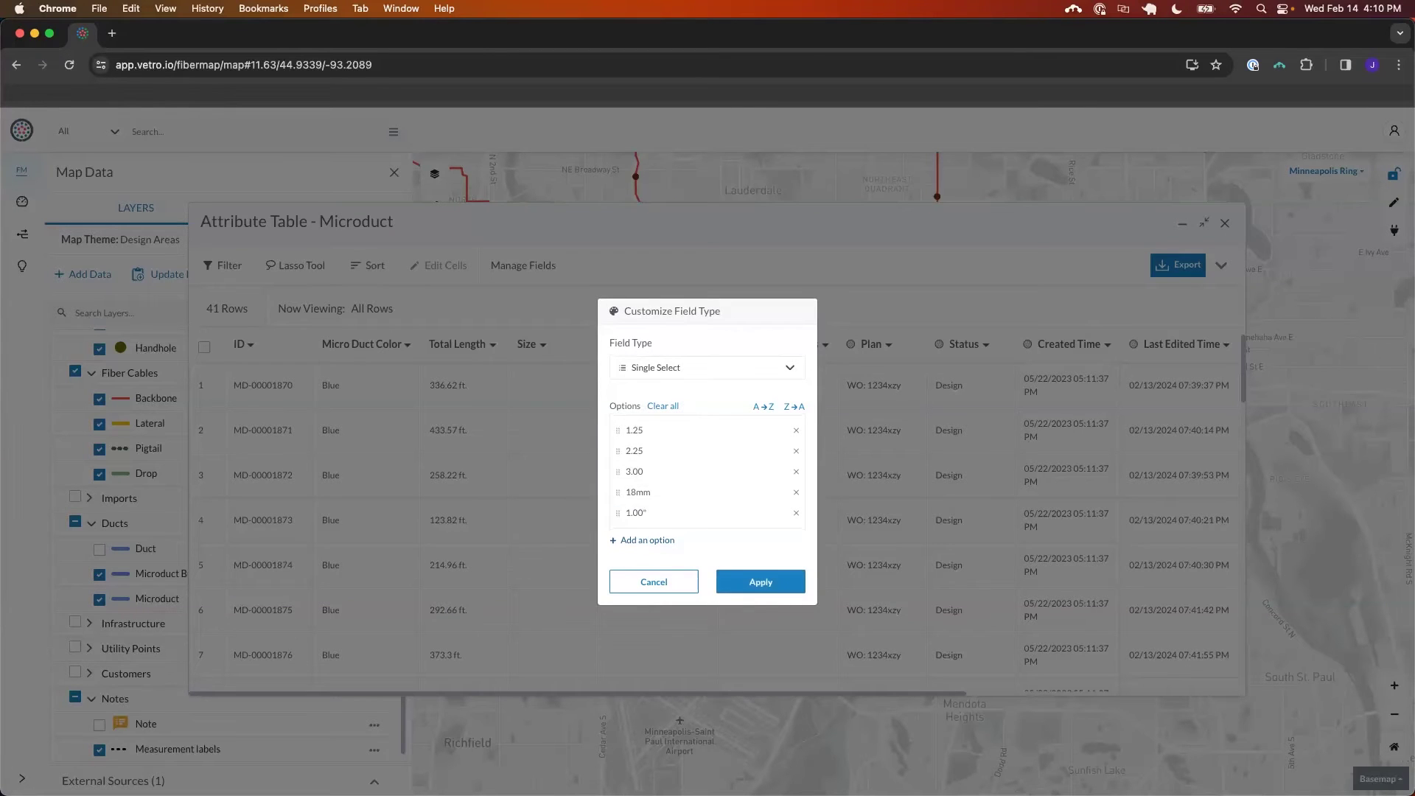
drag(616, 514, 616, 432)
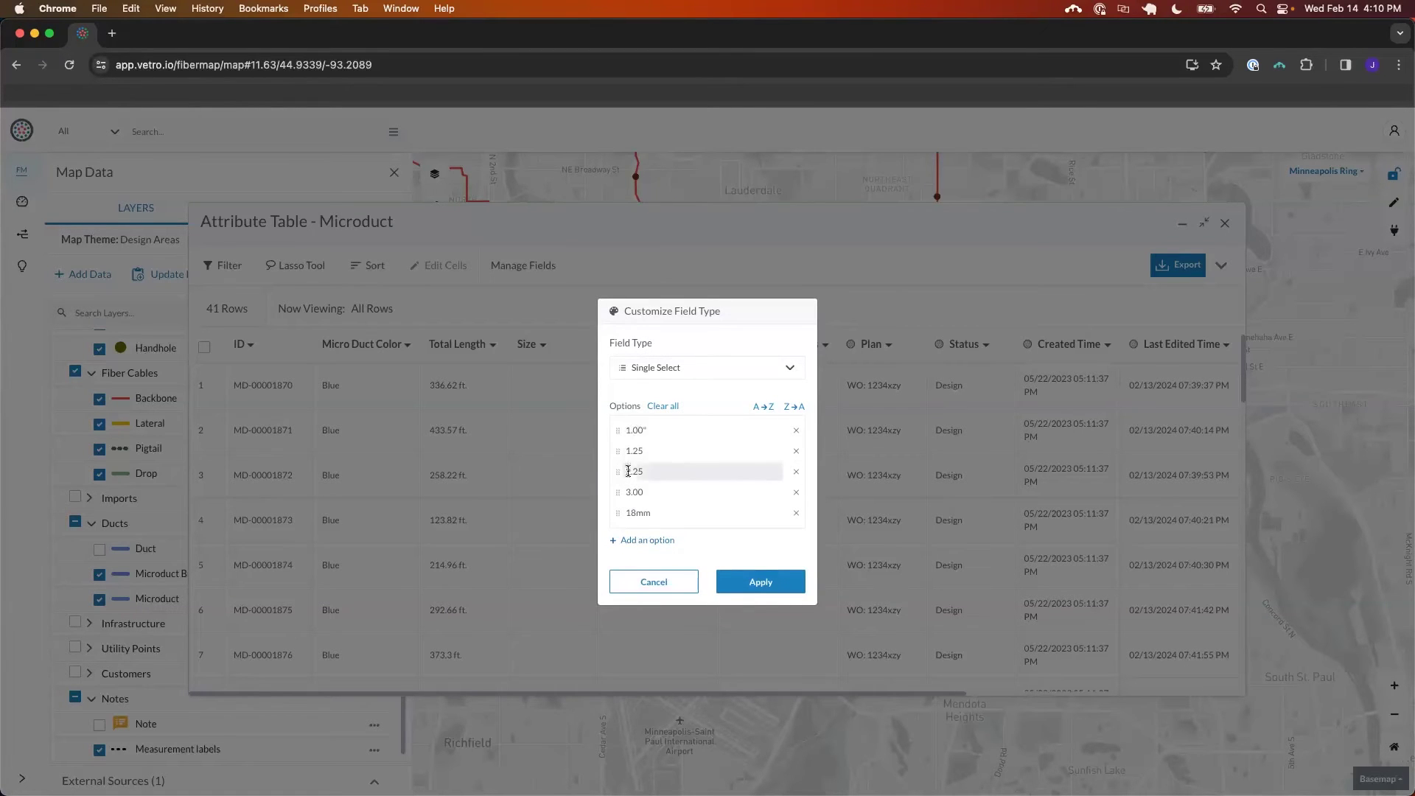
click(761, 582)
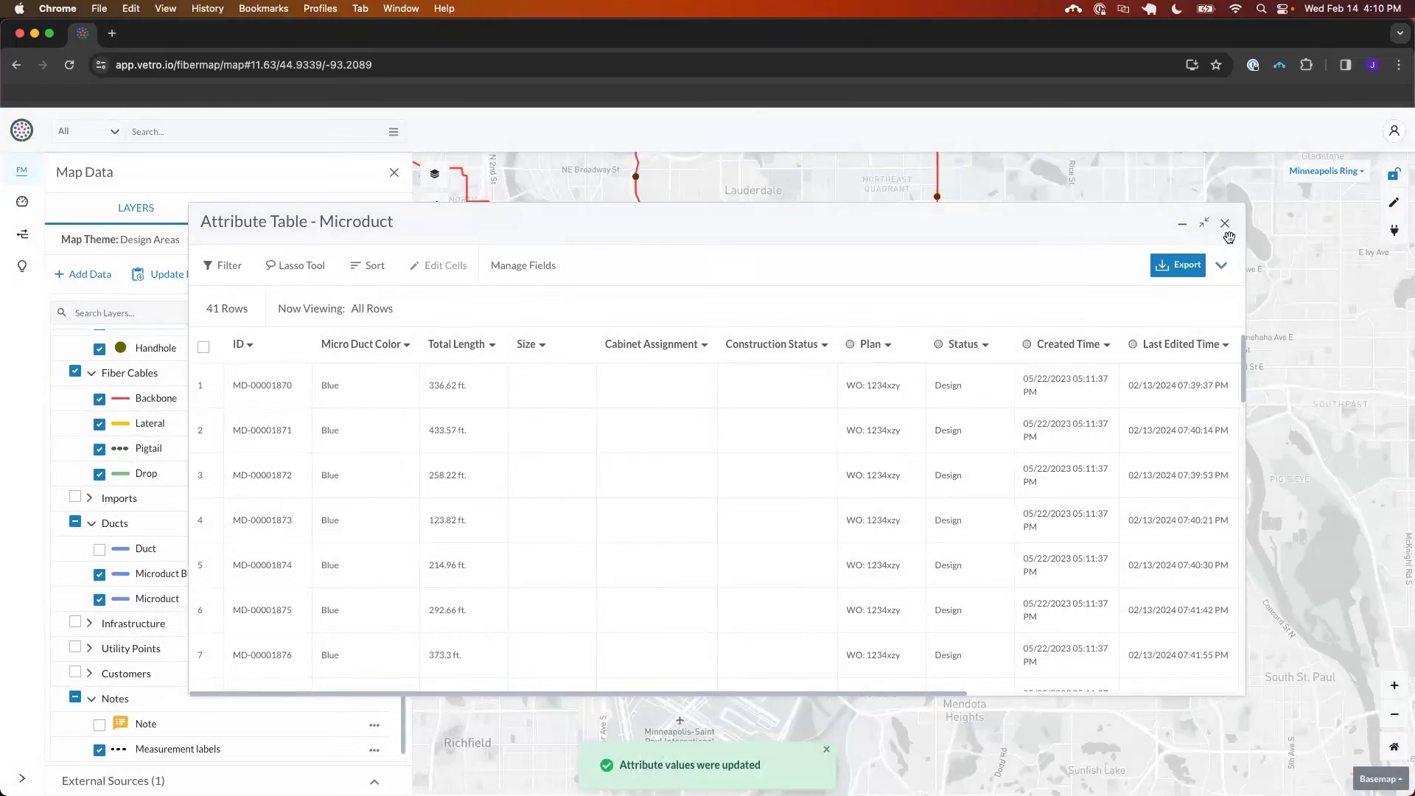
click(1225, 223)
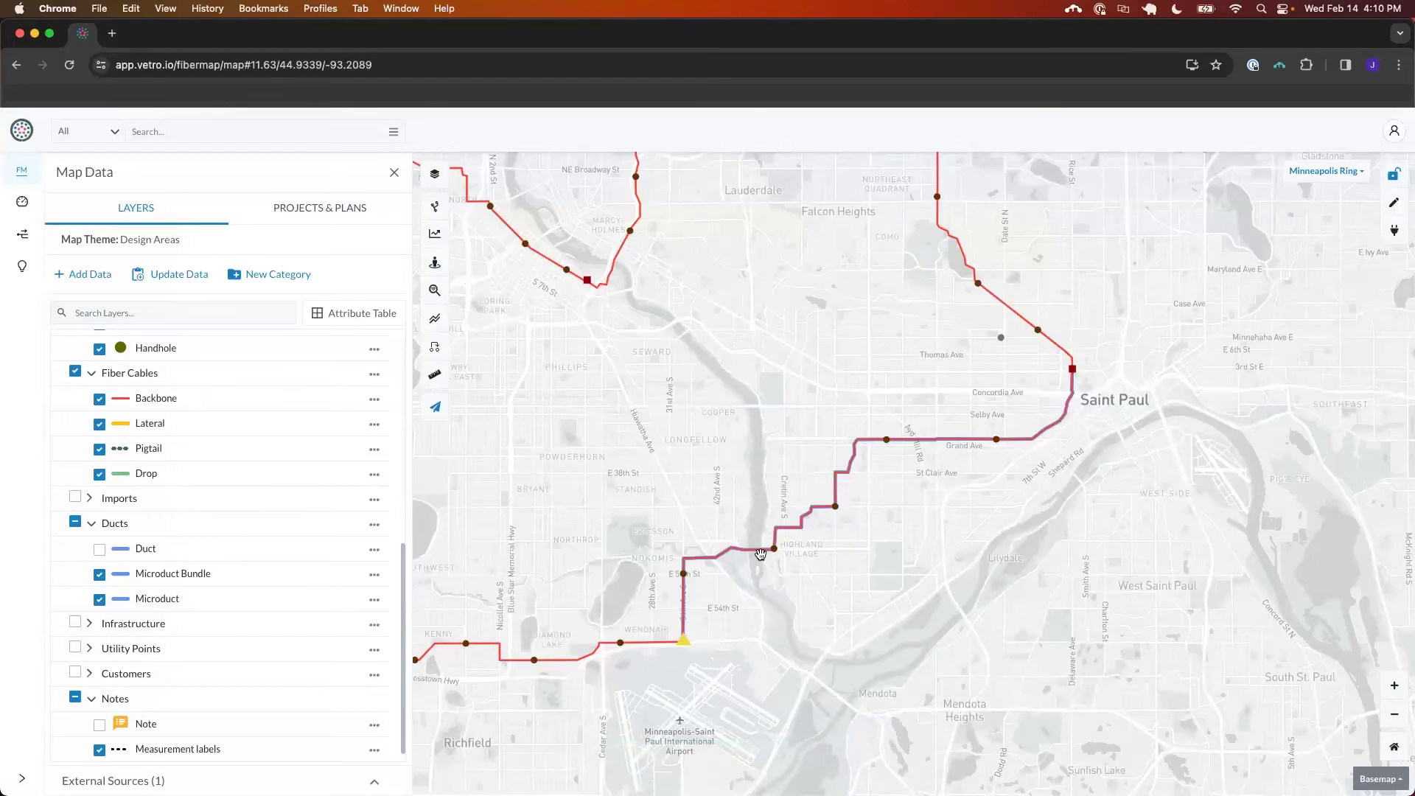
Open backbone cable MPLS SOUTH TO STPAUL 144 from the Minneapolis–Saint Paul route for editing
scroll(750, 521, down, 3)
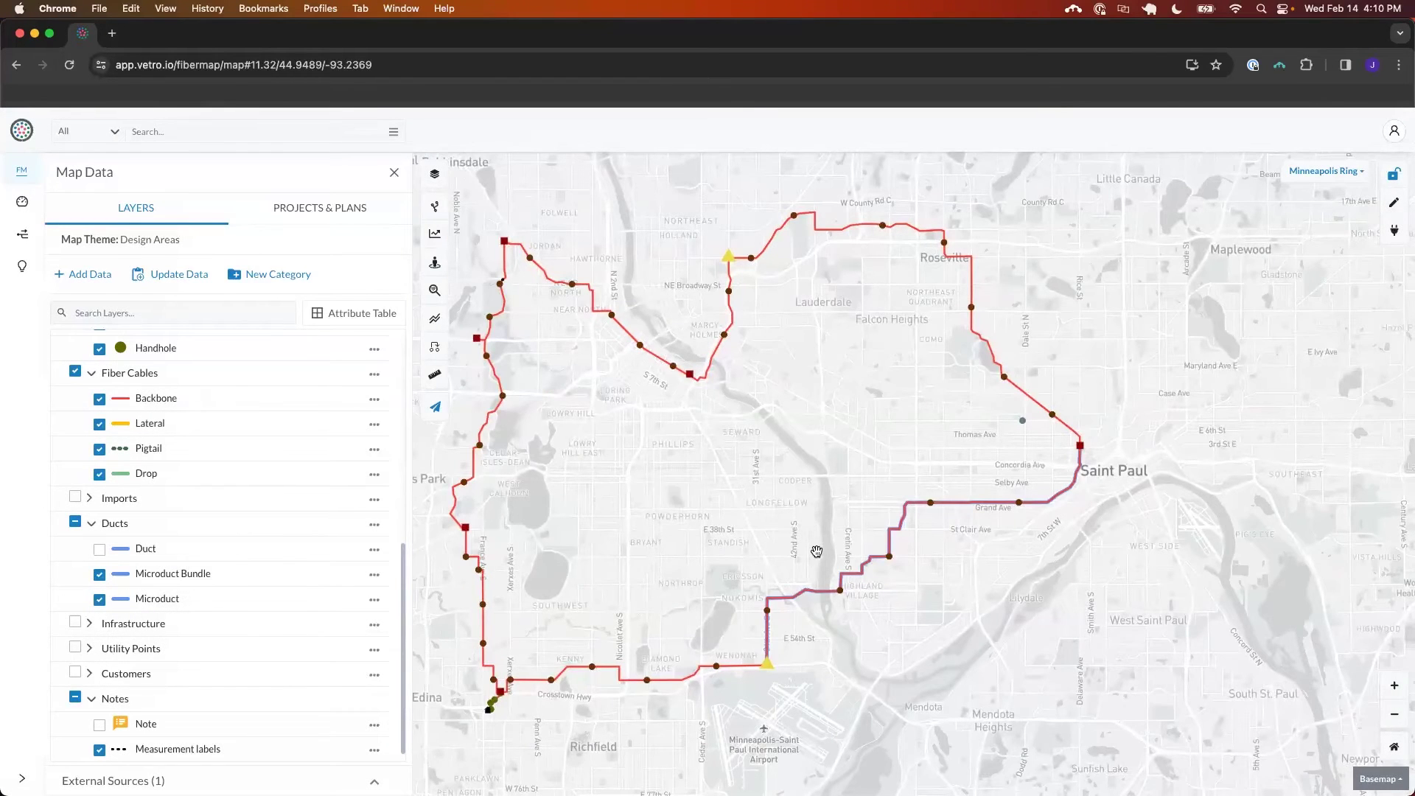
click(820, 597)
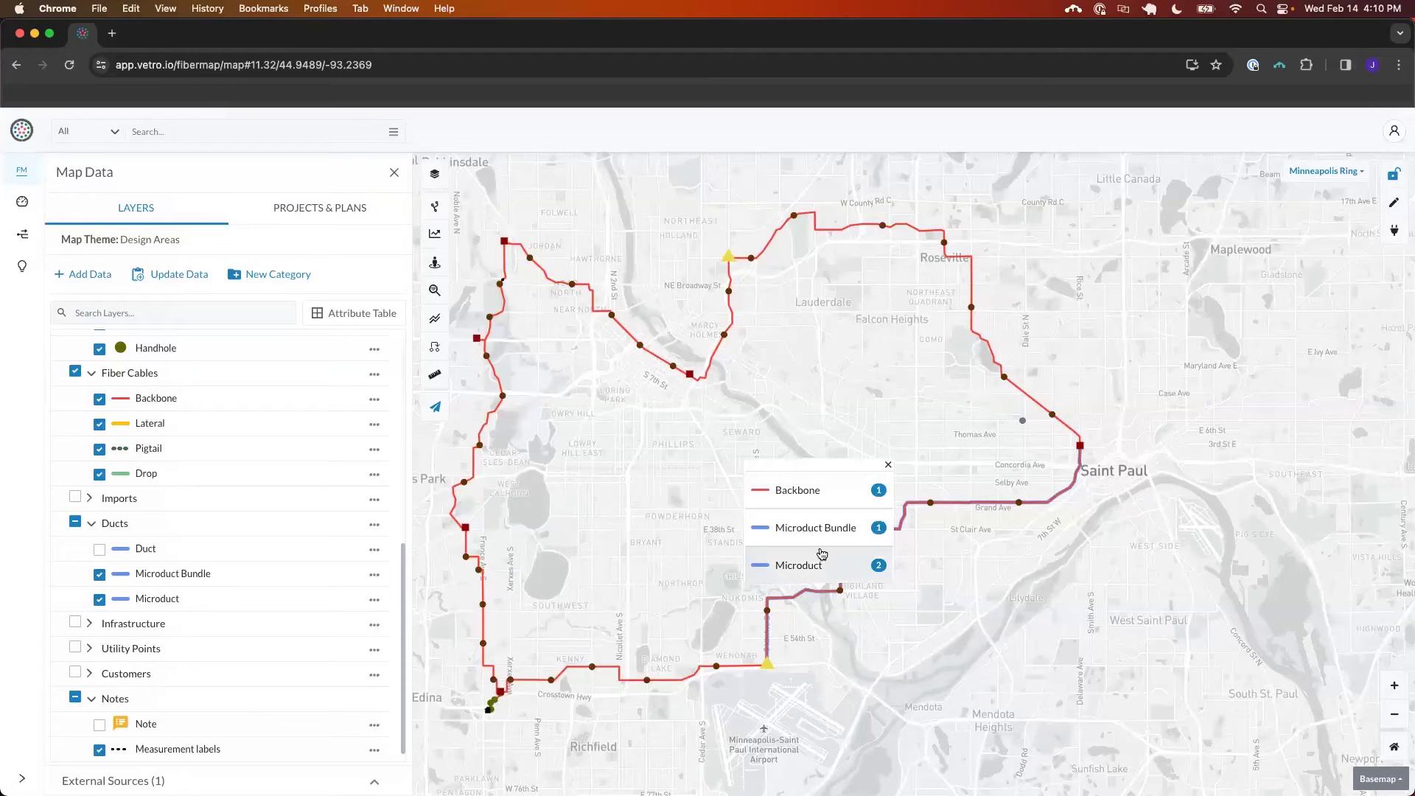
click(826, 495)
scroll(265, 544, down, 10)
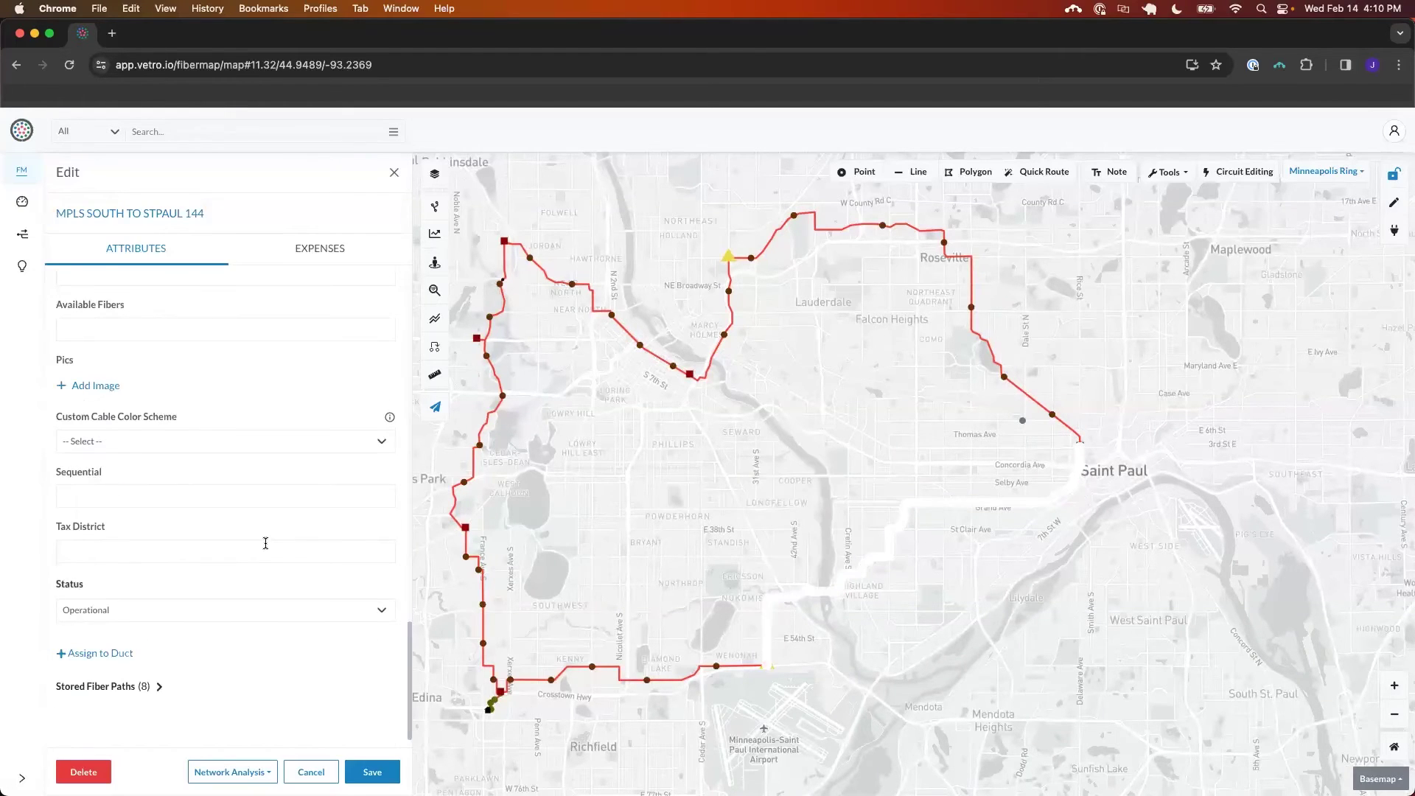
scroll(840, 491, up, 2)
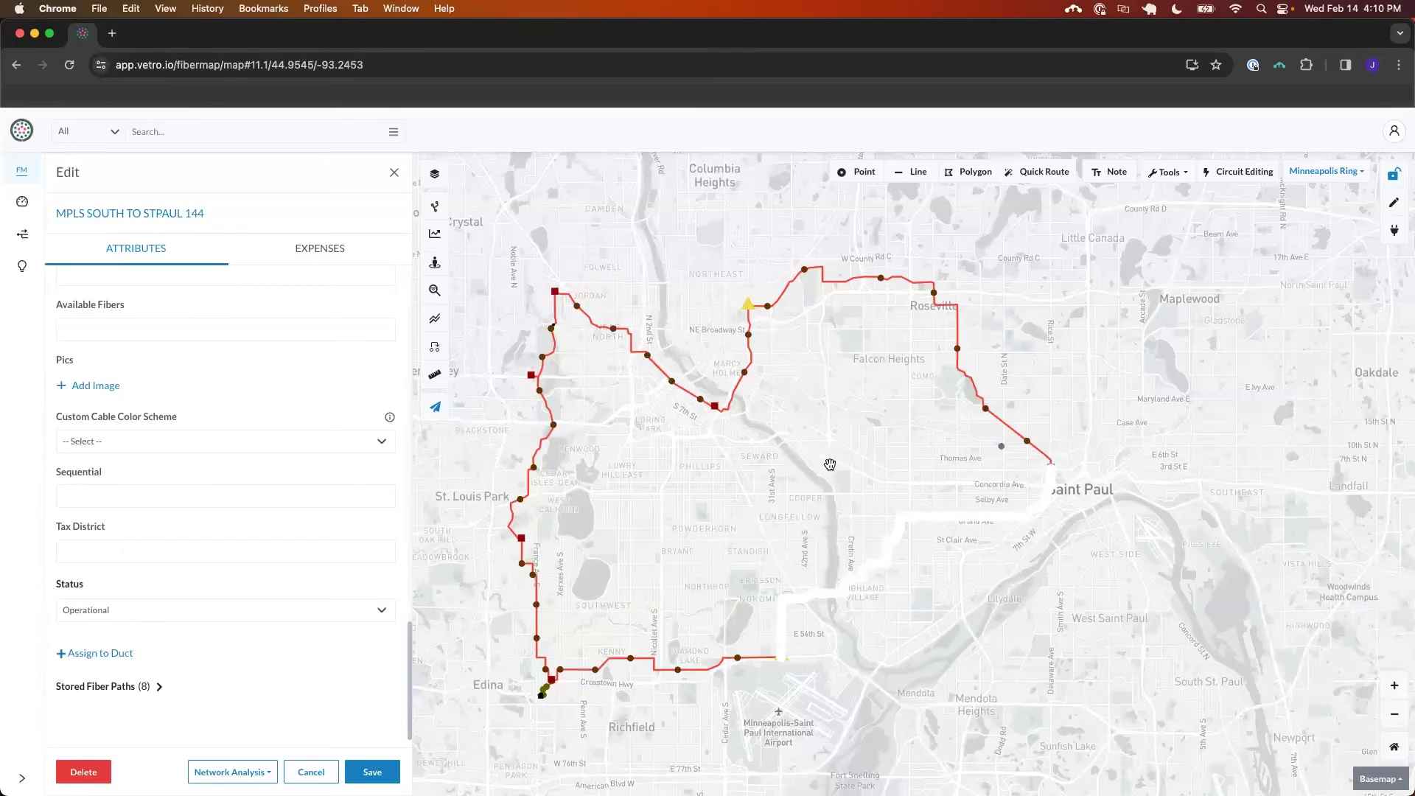
scroll(840, 471, up, 1)
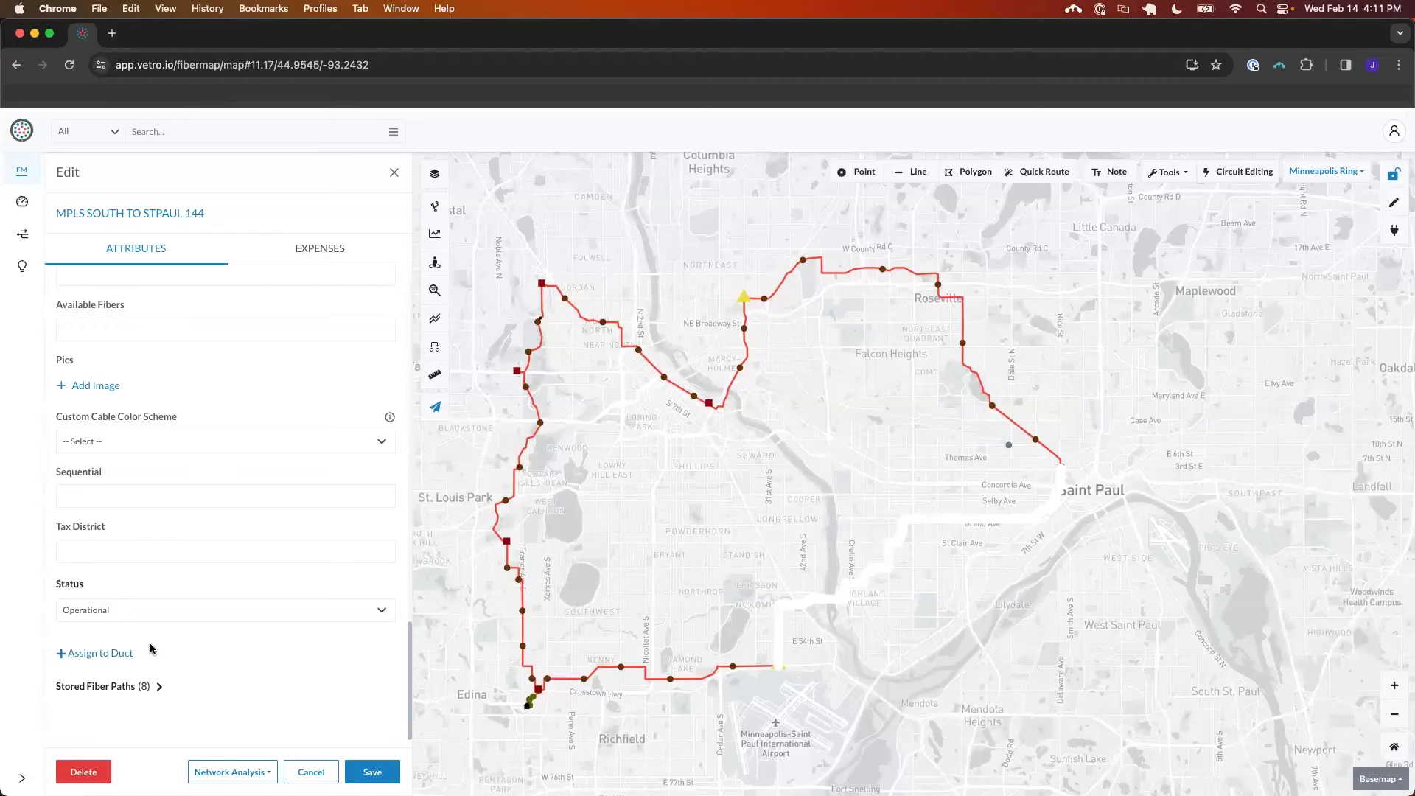
scroll(860, 619, up, 2)
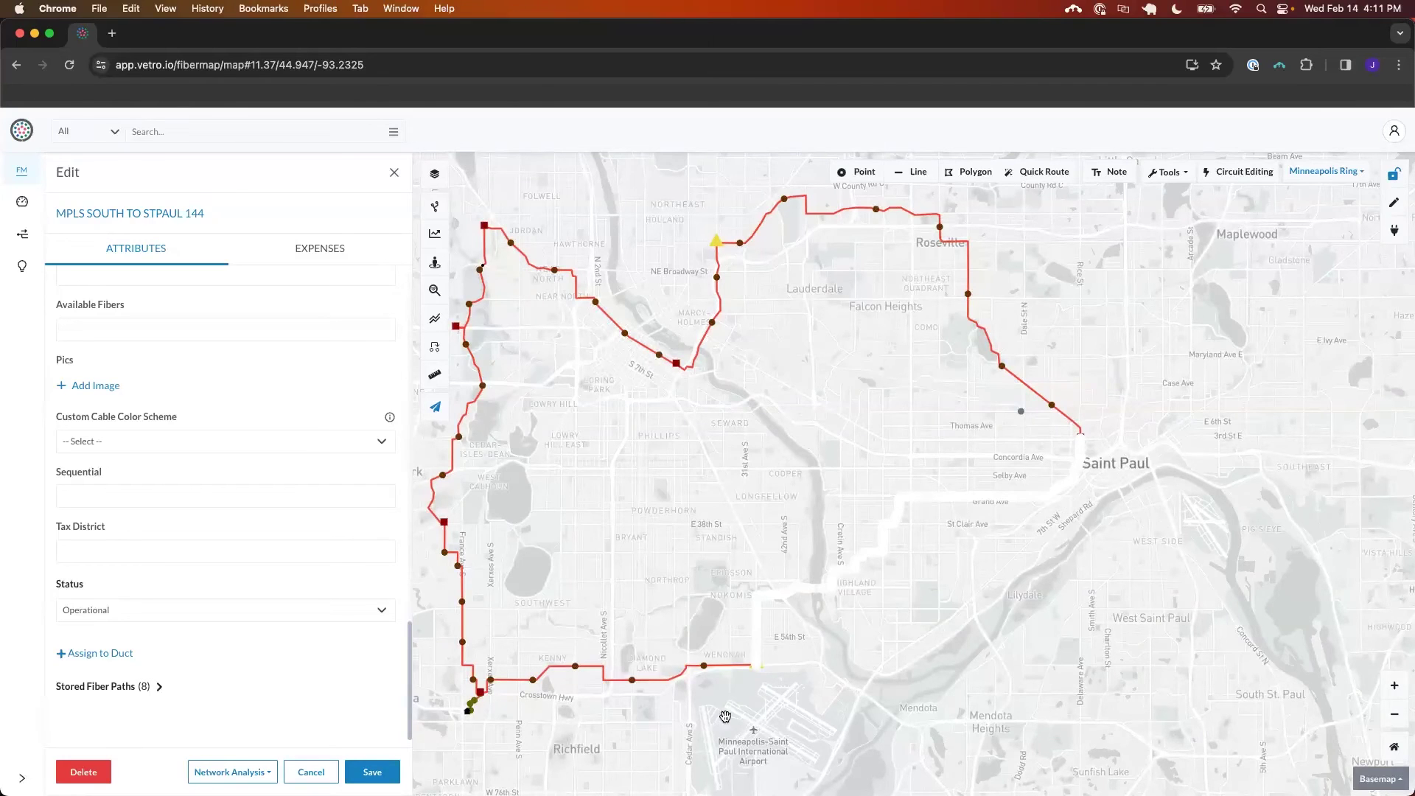
scroll(264, 505, up, 5)
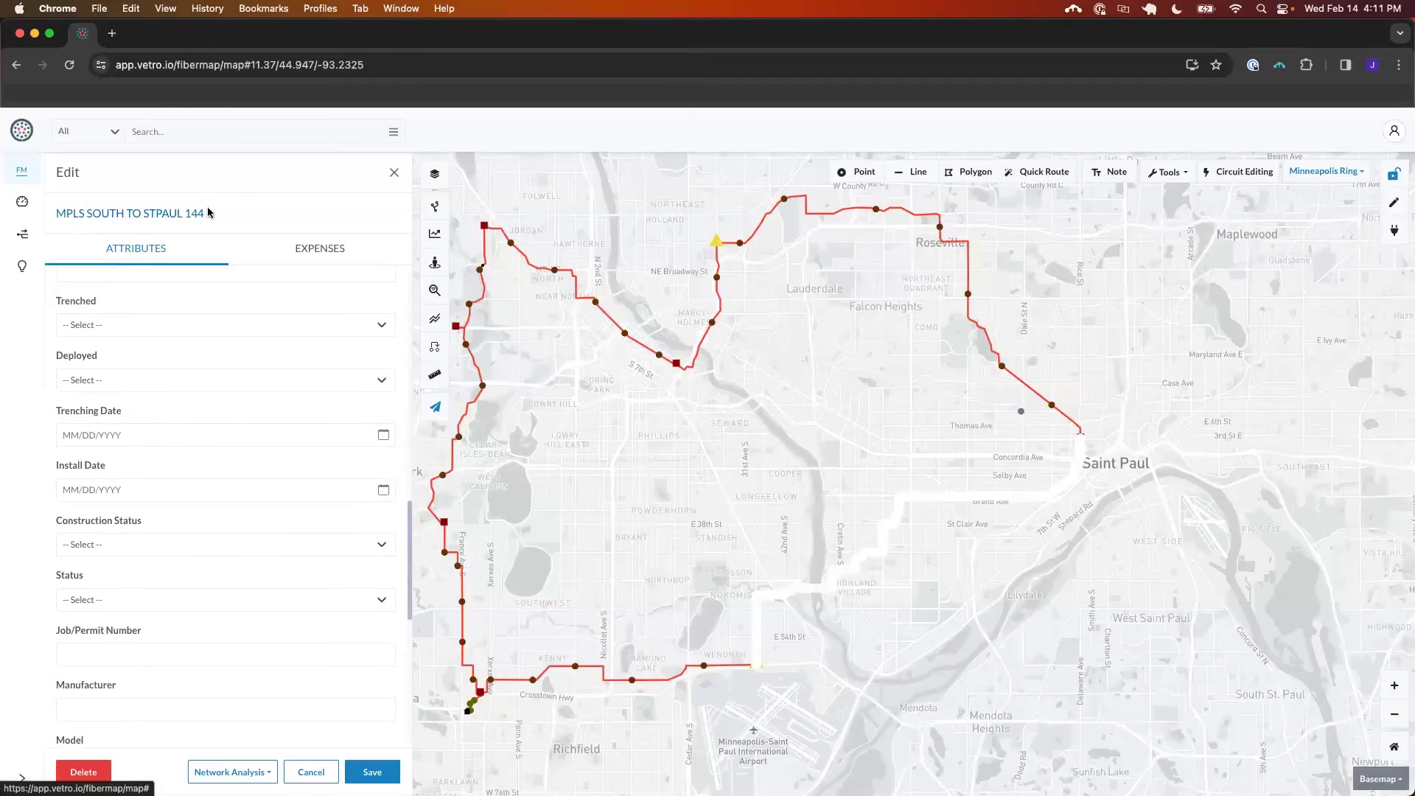
scroll(231, 506, down, 8)
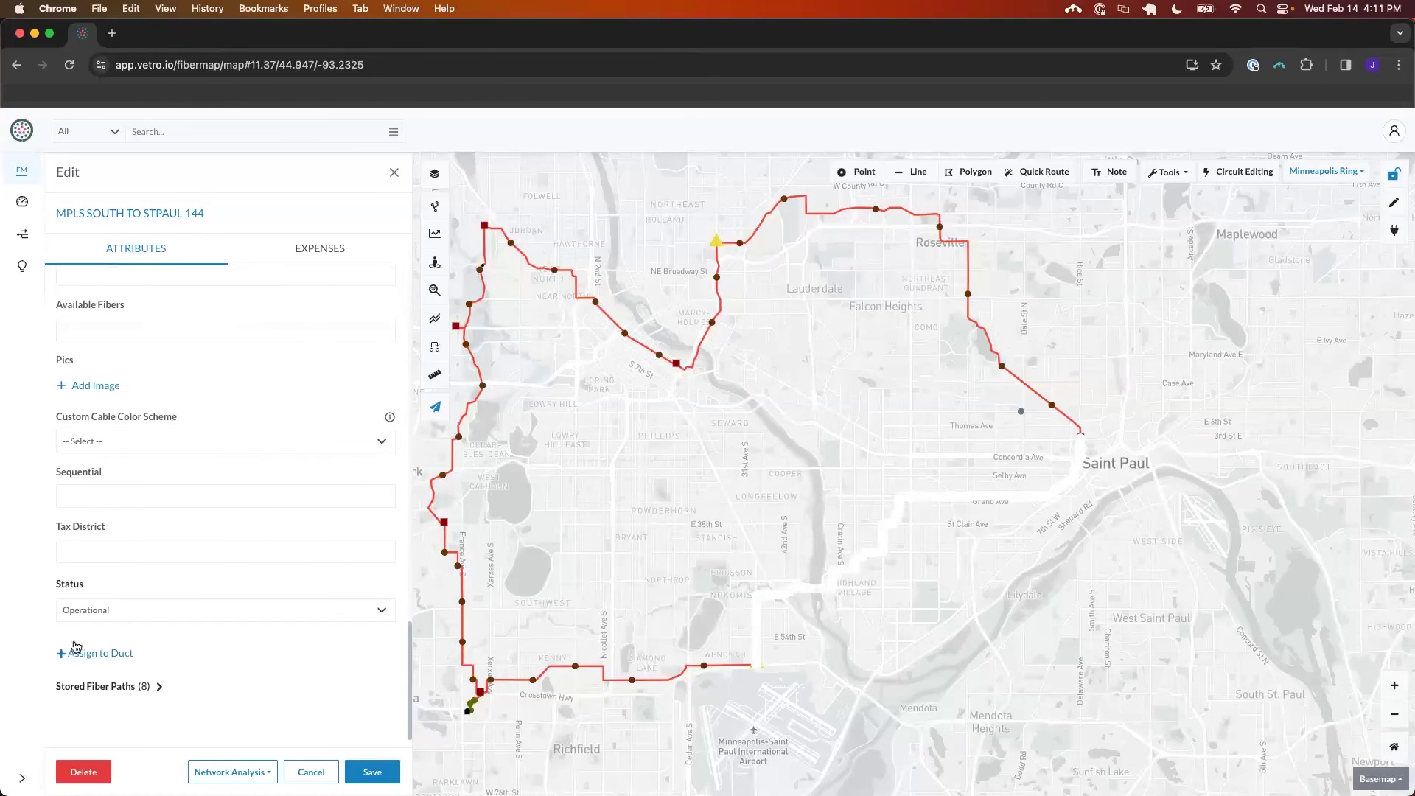
Assign the cable to microduct MD-00000187, save it, and close the edit panel
click(103, 654)
click(317, 654)
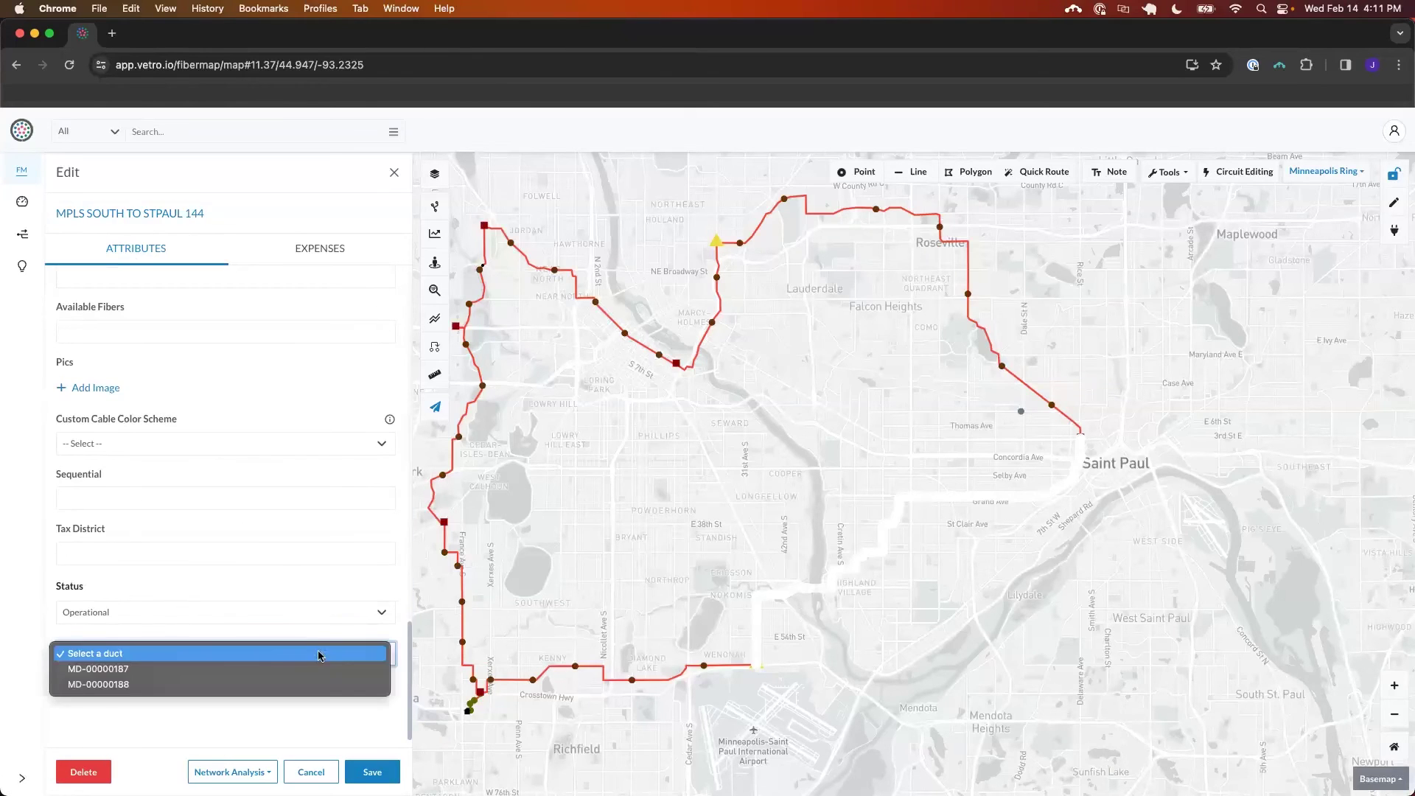
click(209, 668)
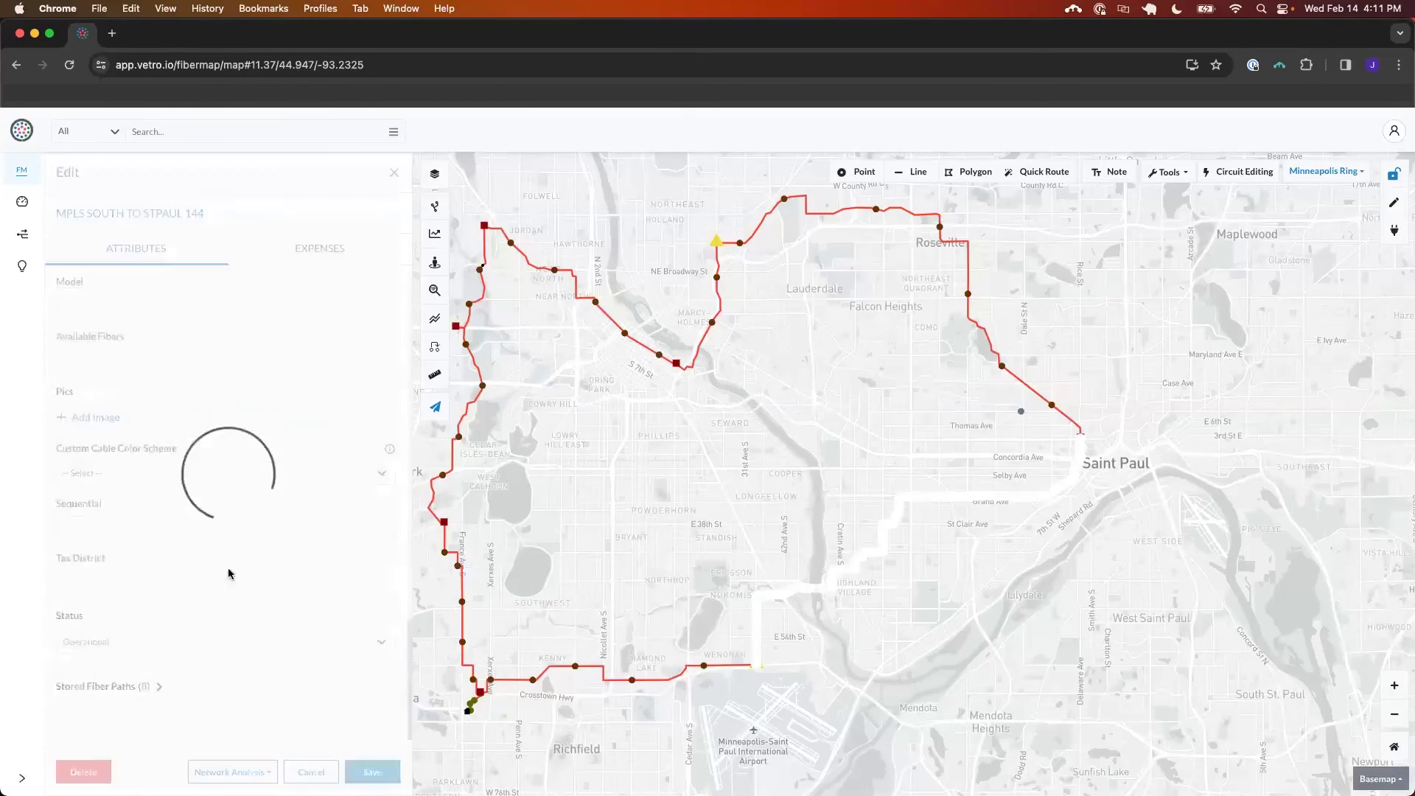
click(372, 772)
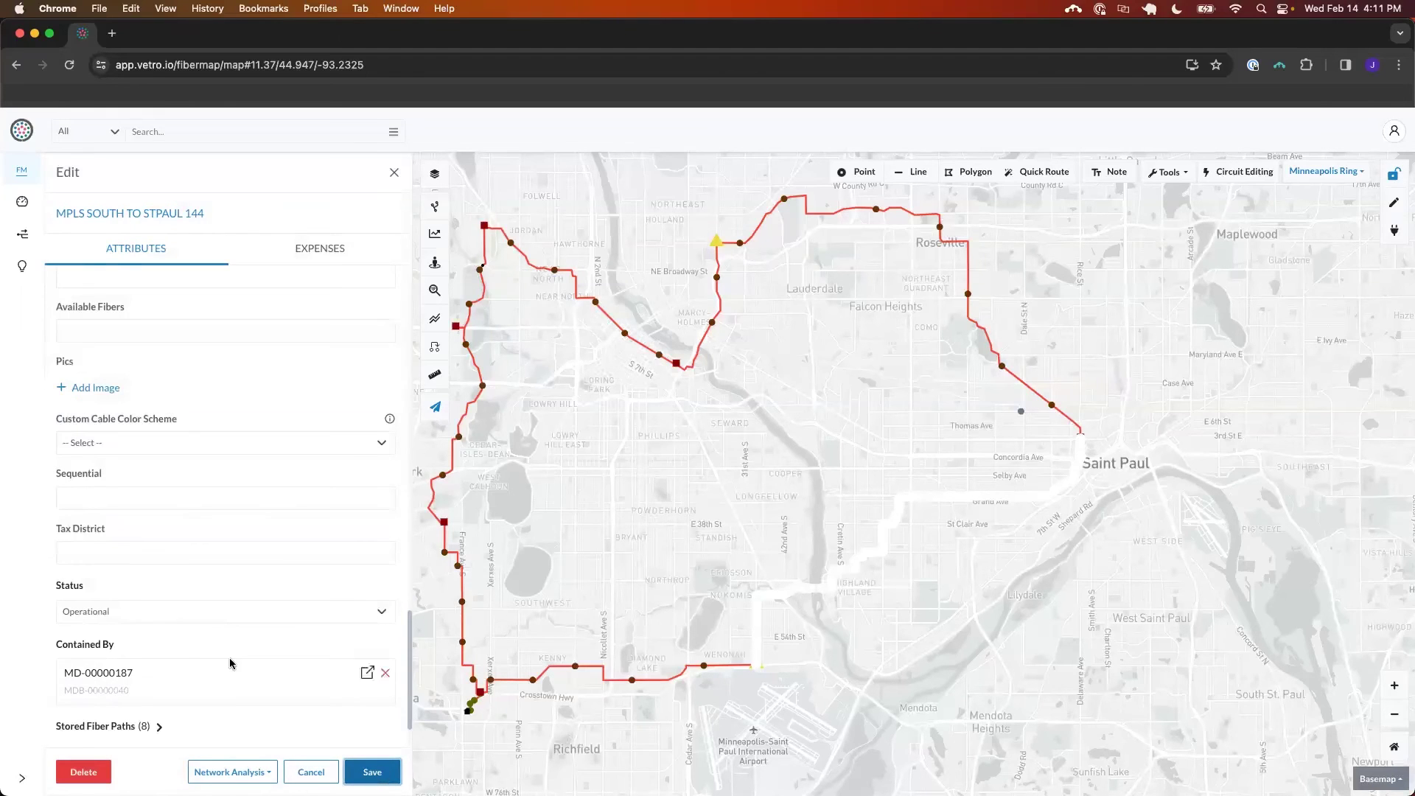
scroll(177, 585, down, 1)
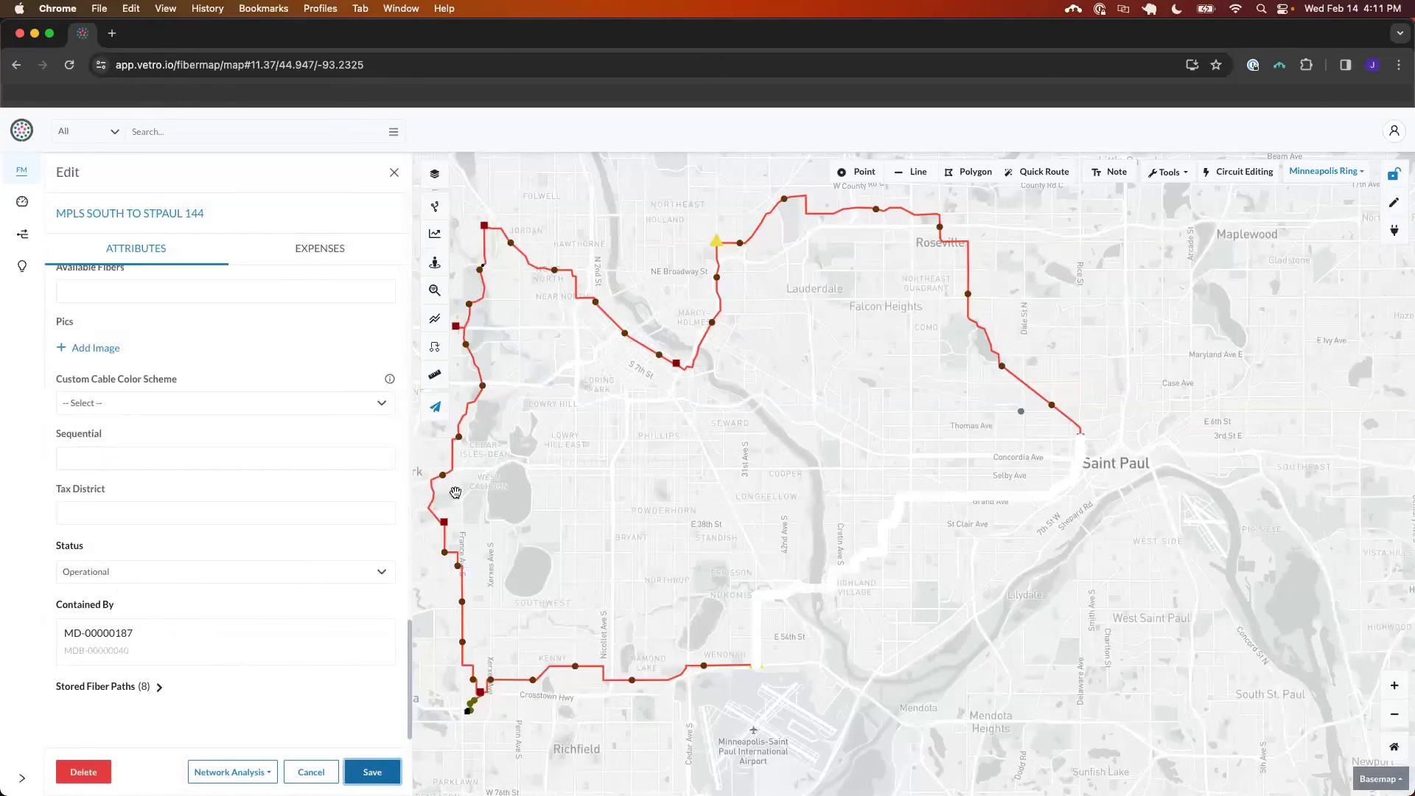
click(394, 173)
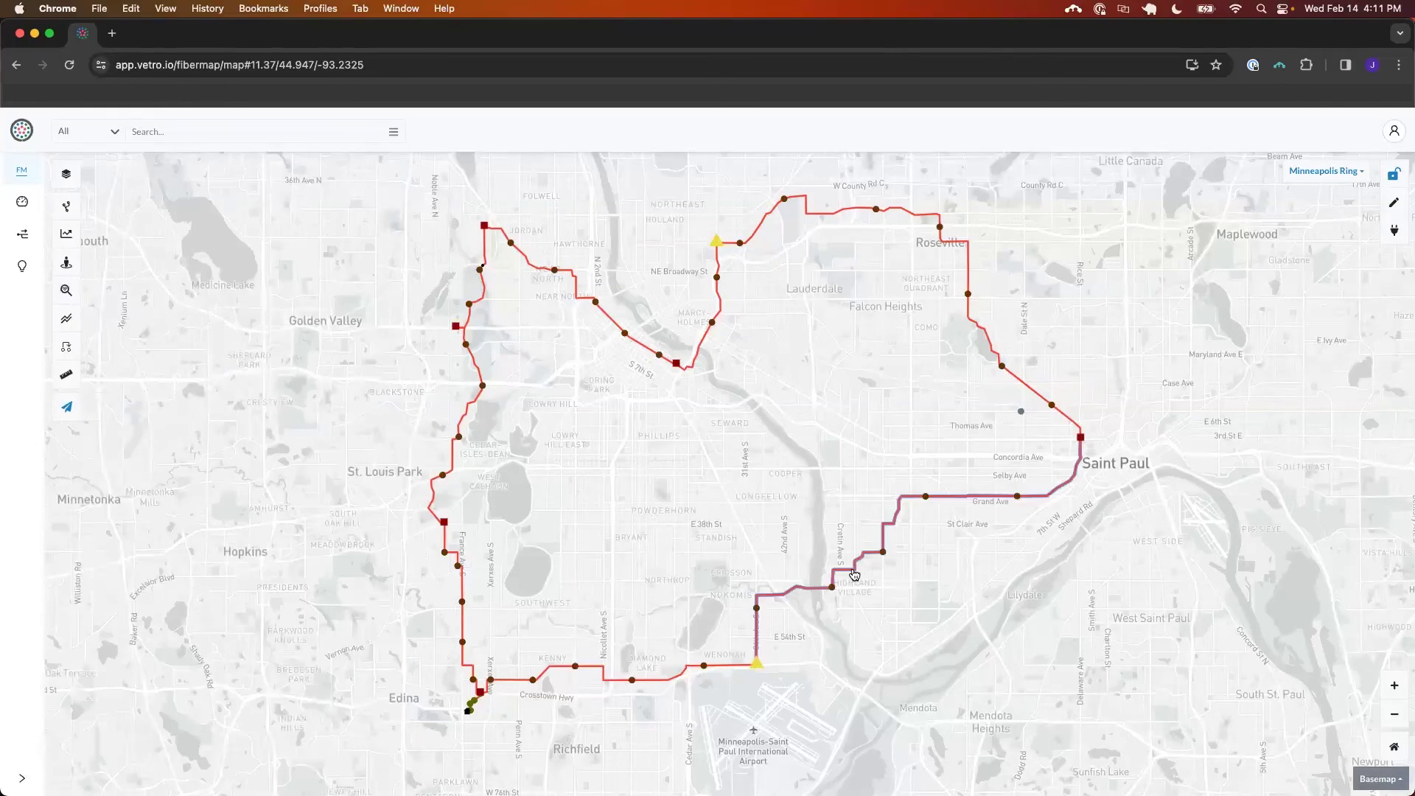
click(853, 572)
From bundle MDB-00000040, expand microduct MD-00000187 and open cable MPLS South to StPaul 144's attributes
click(856, 519)
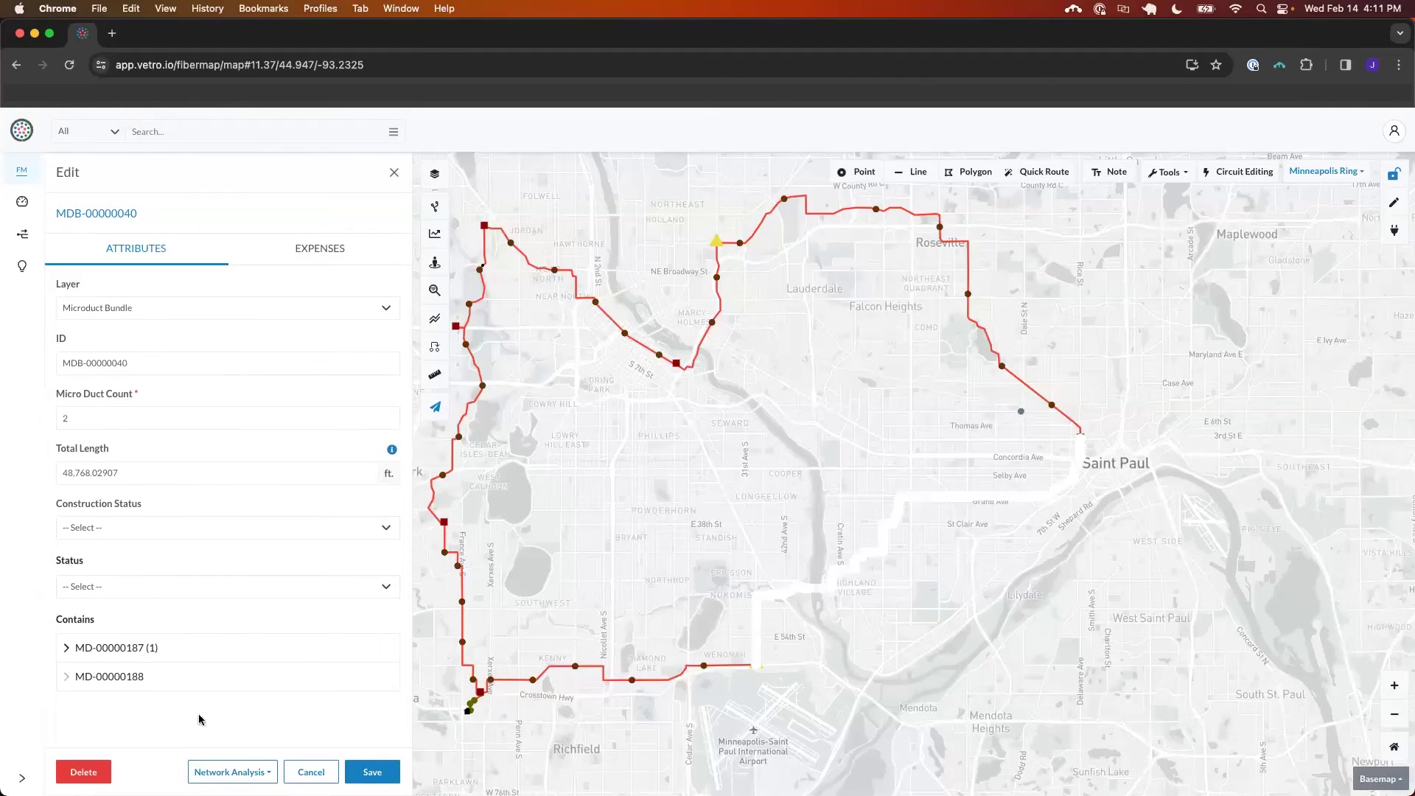
click(66, 649)
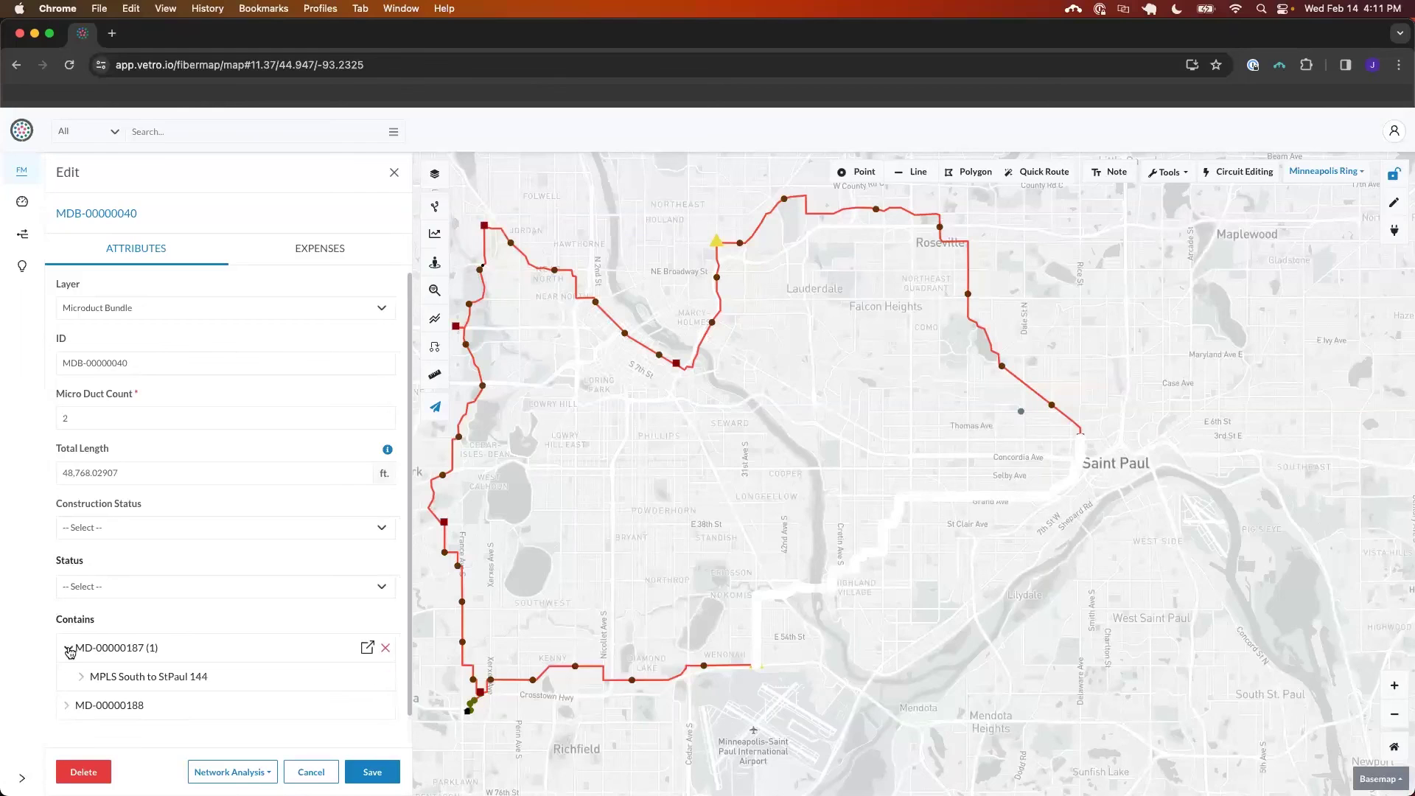
scroll(154, 598, down, 1)
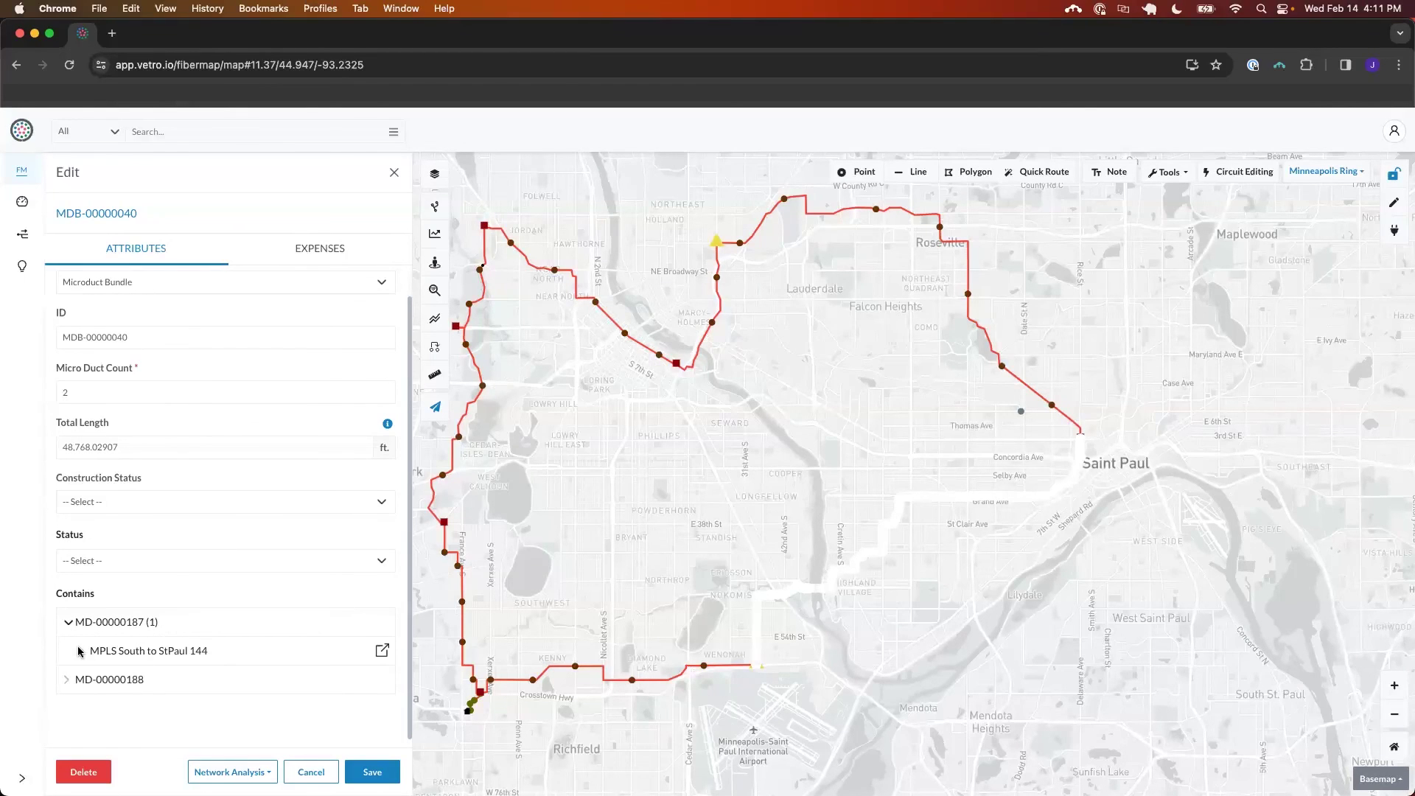
click(382, 652)
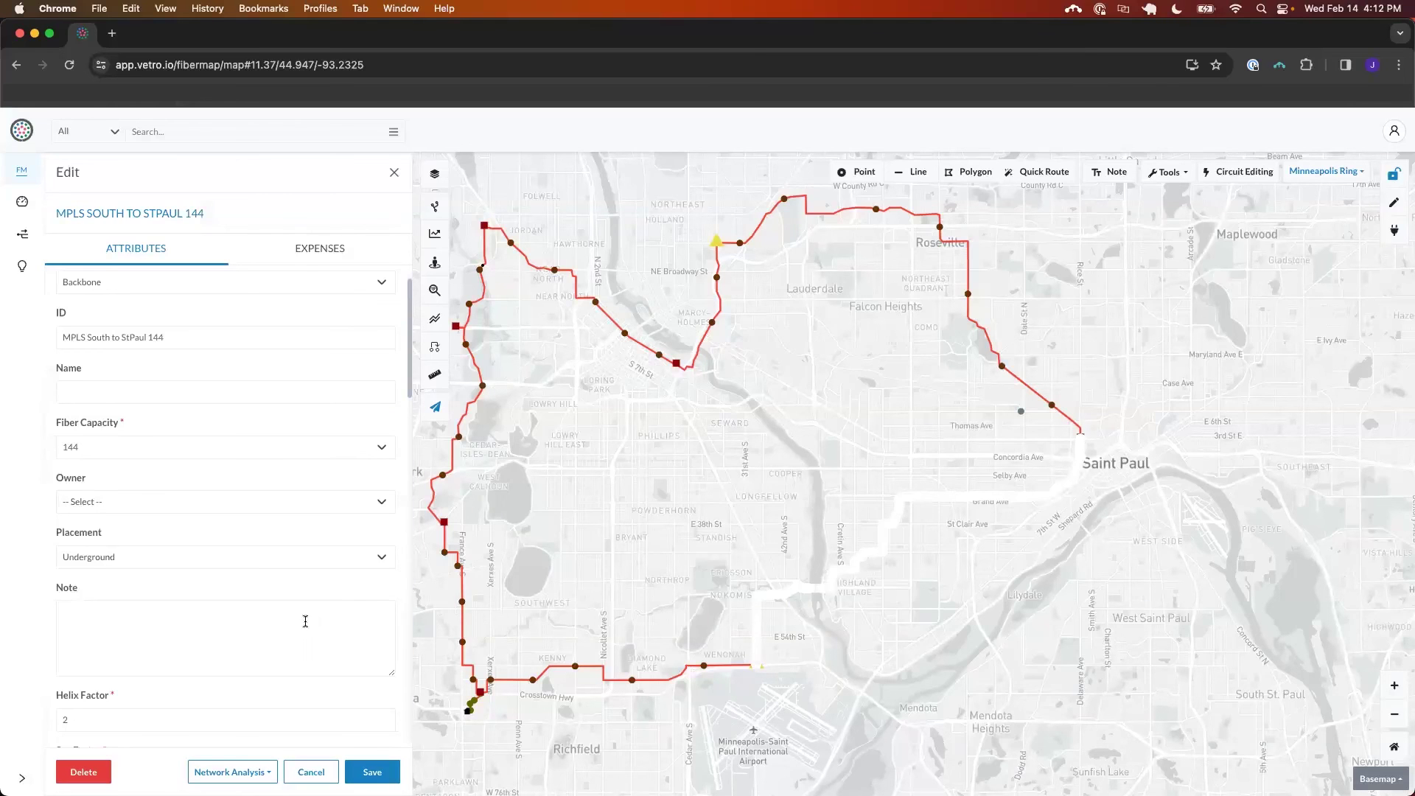